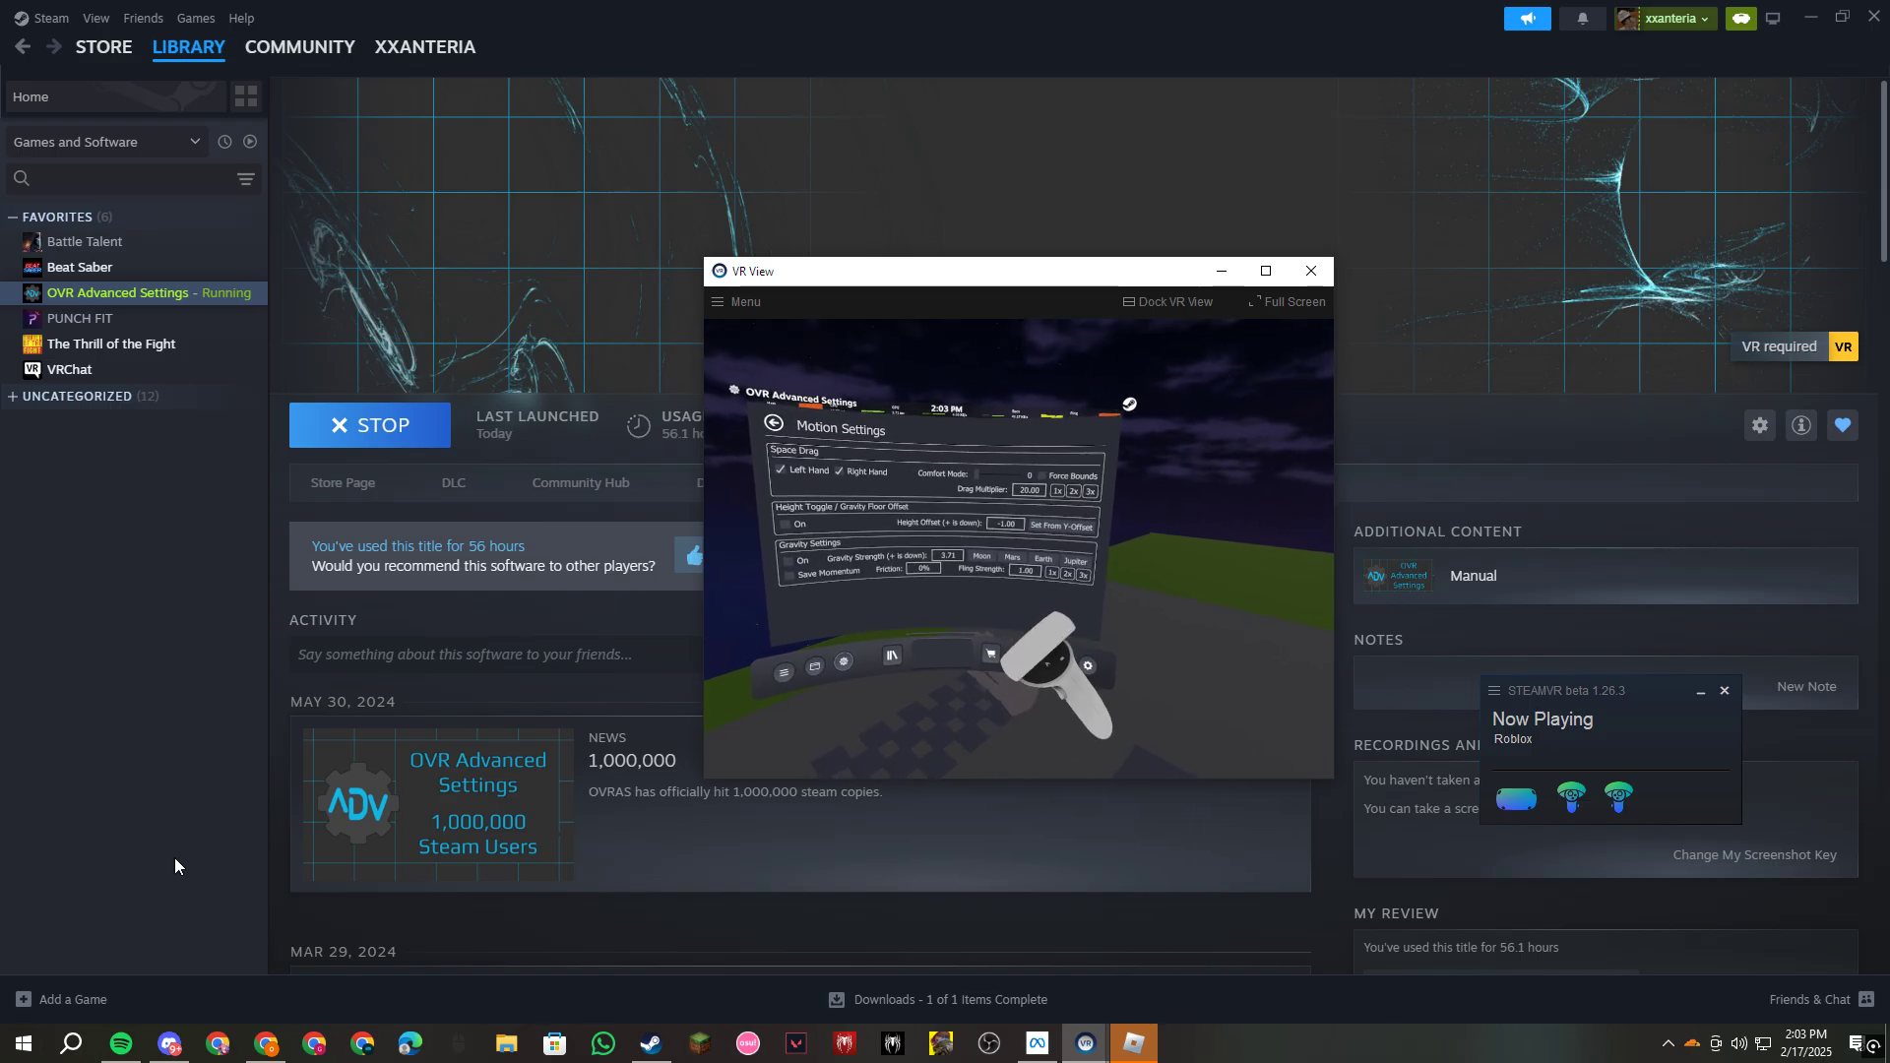
- Put the headset view away and stop the running OVR Advanced Settings, confirming the exit
click(1222, 271)
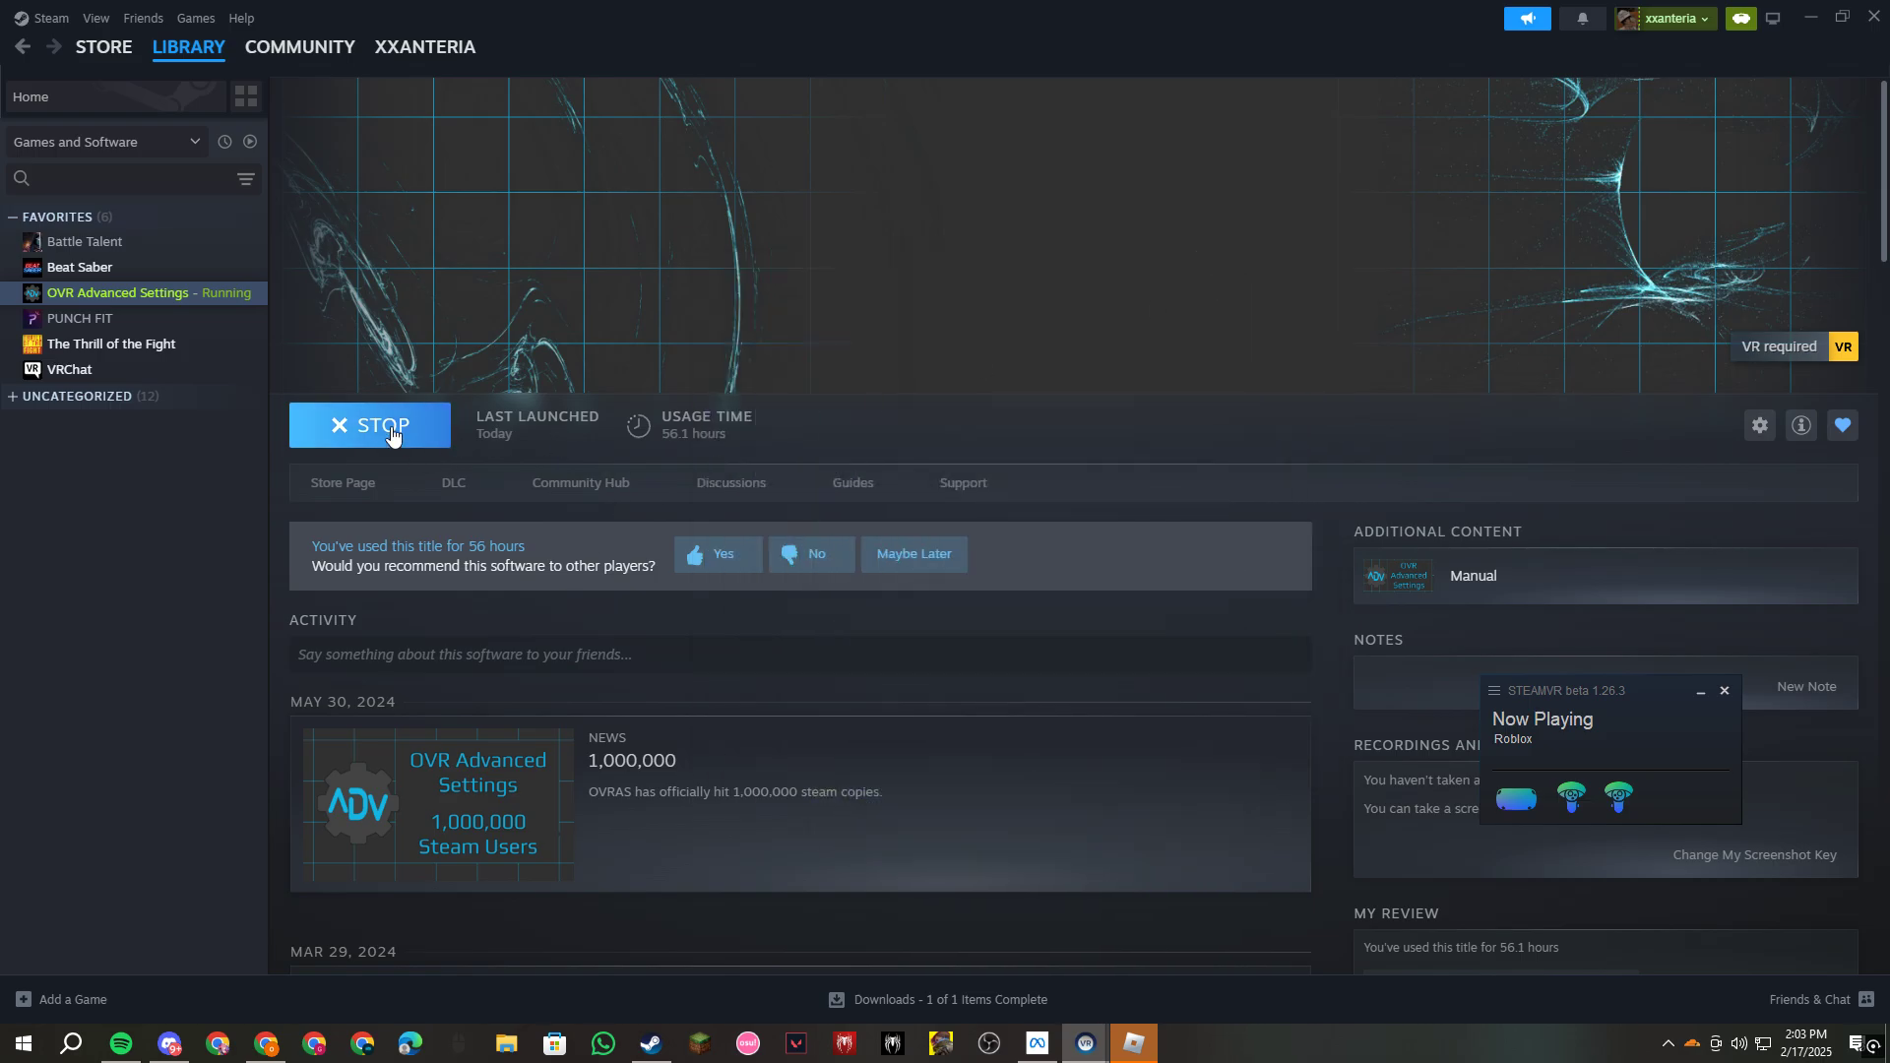
click(364, 428)
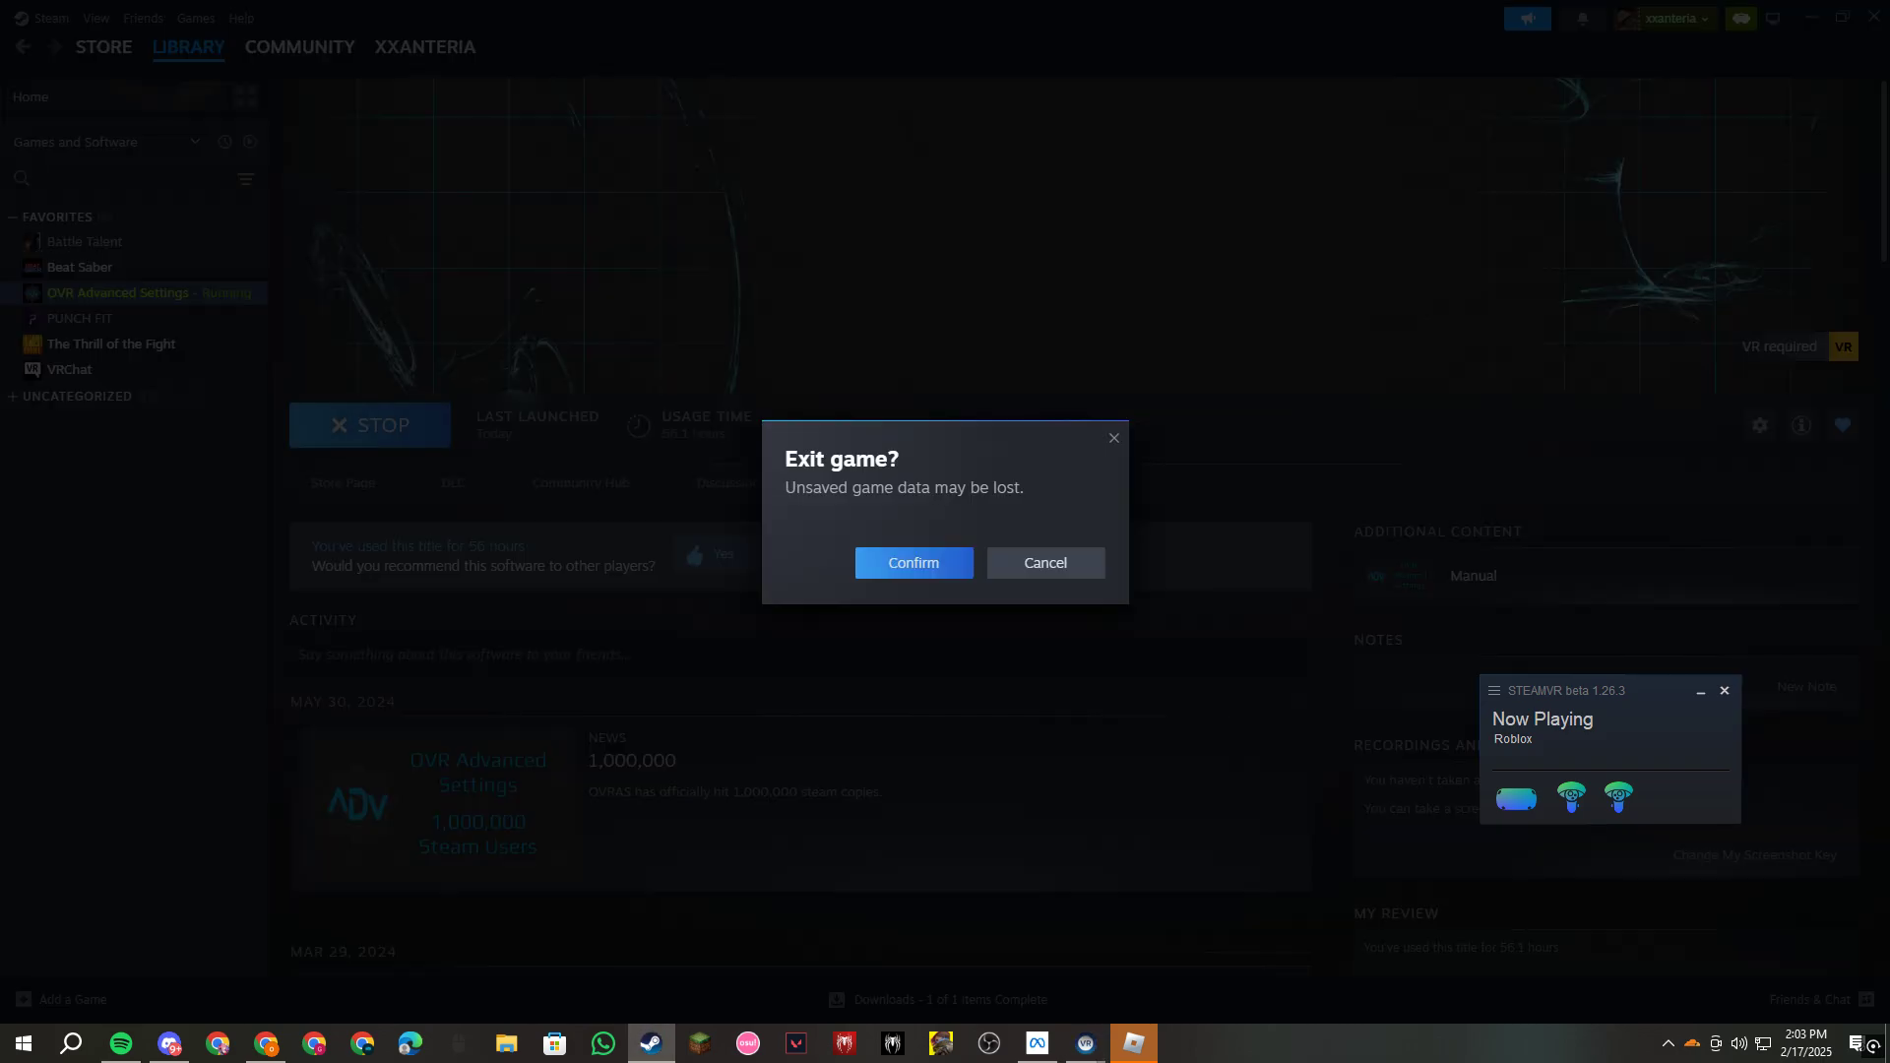
key(Return)
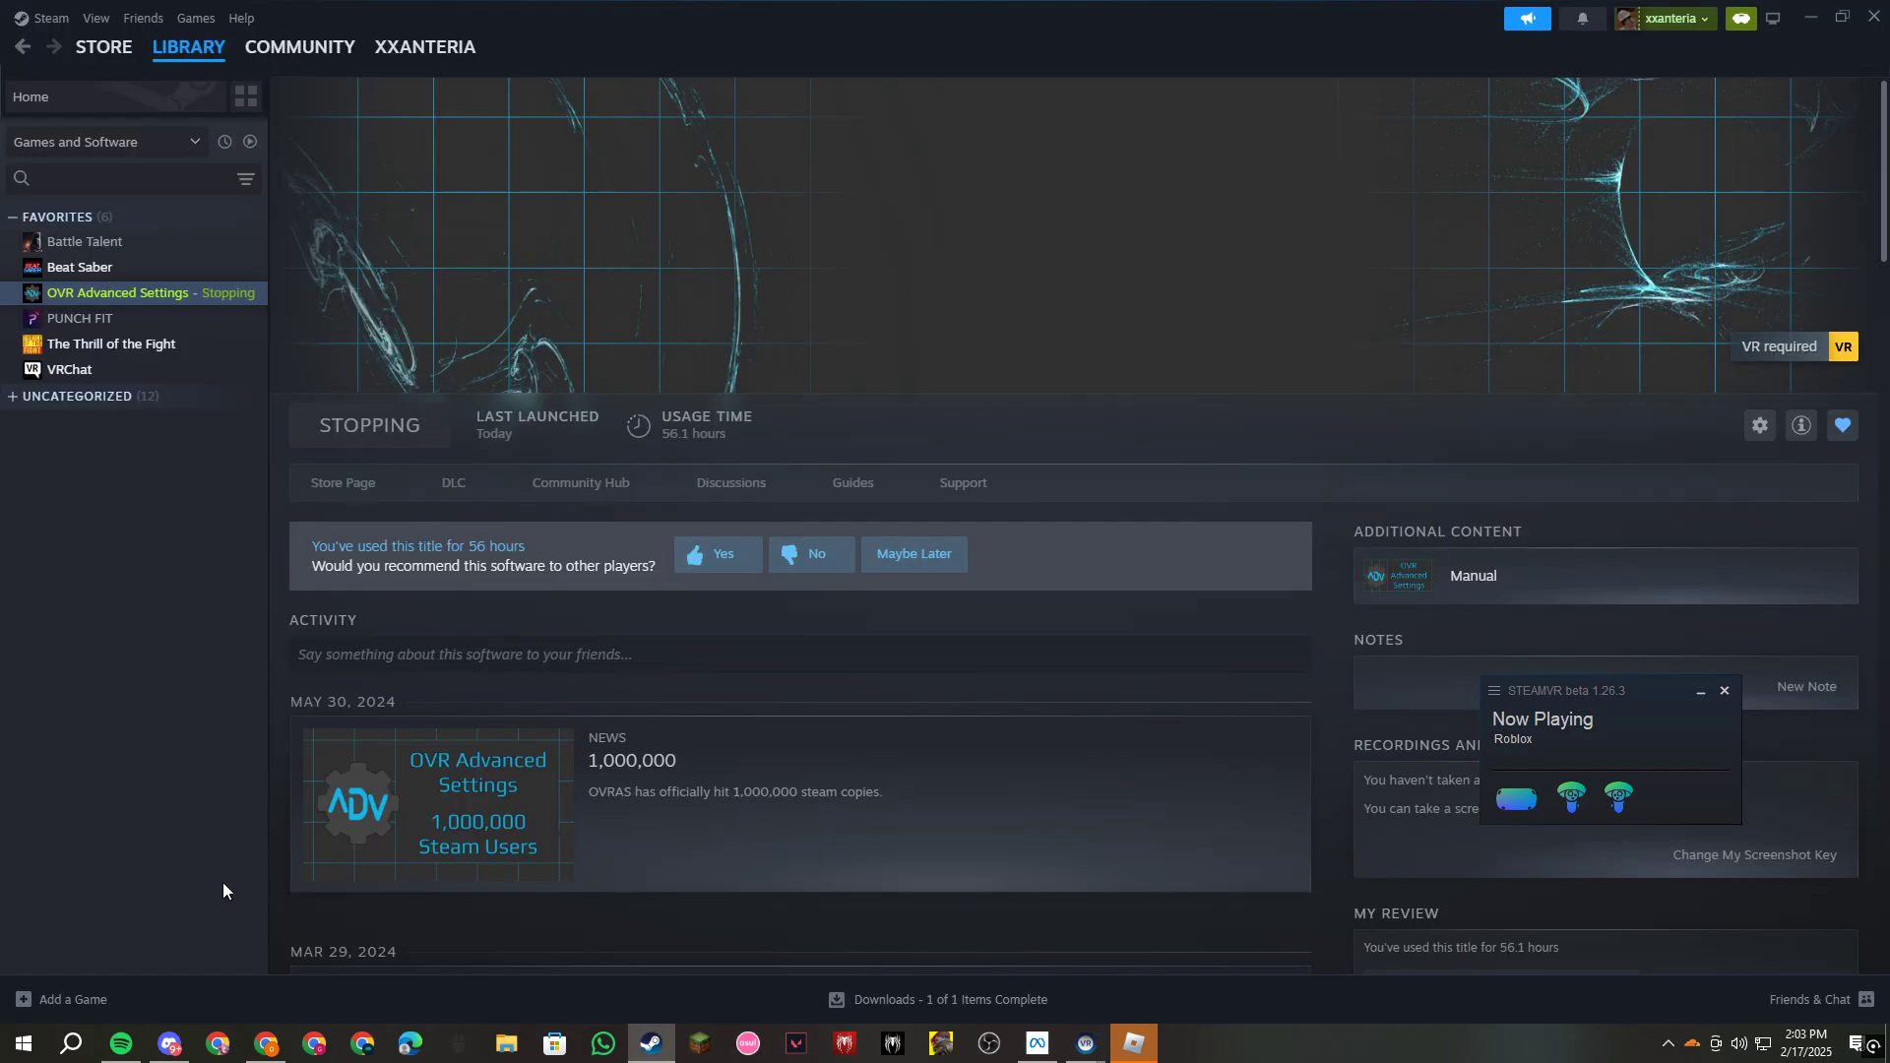
- Go to SteamVR's library page and bring up its Properties from the management gear
click(188, 46)
click(759, 561)
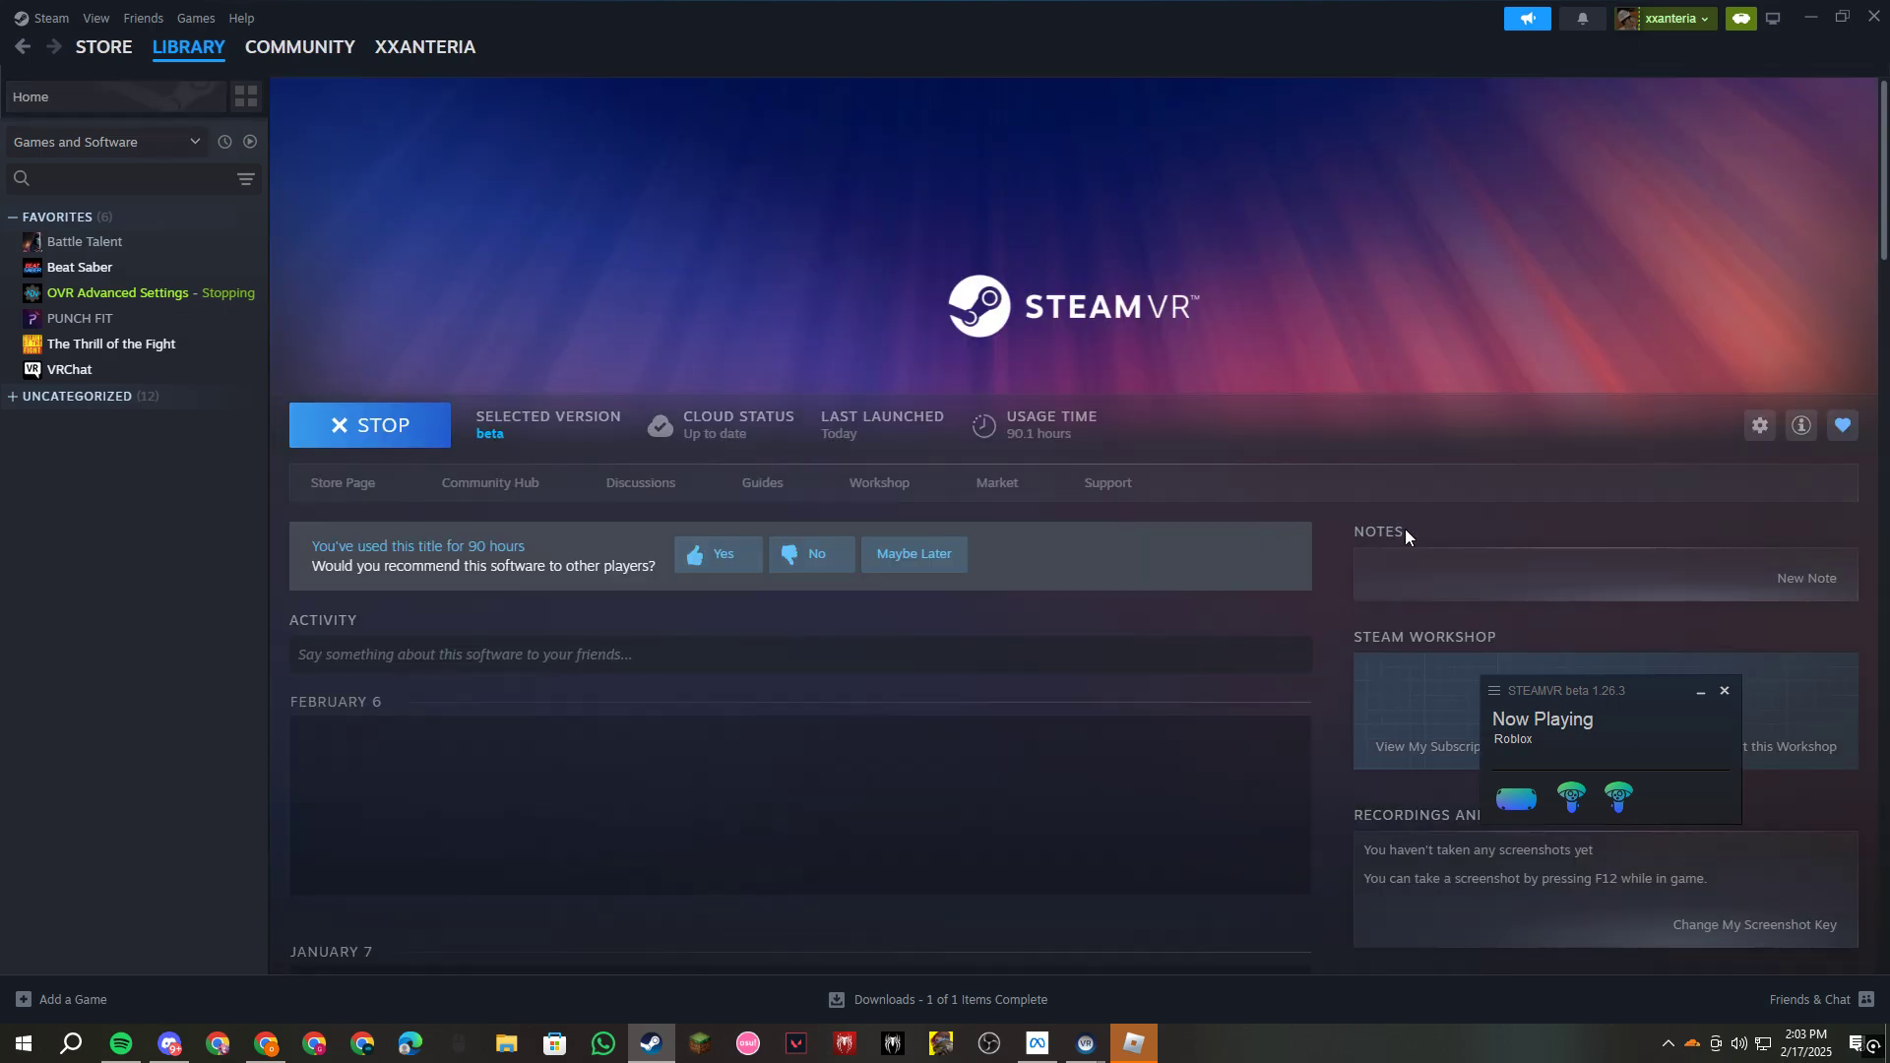
click(1758, 427)
mouse_move(1683, 527)
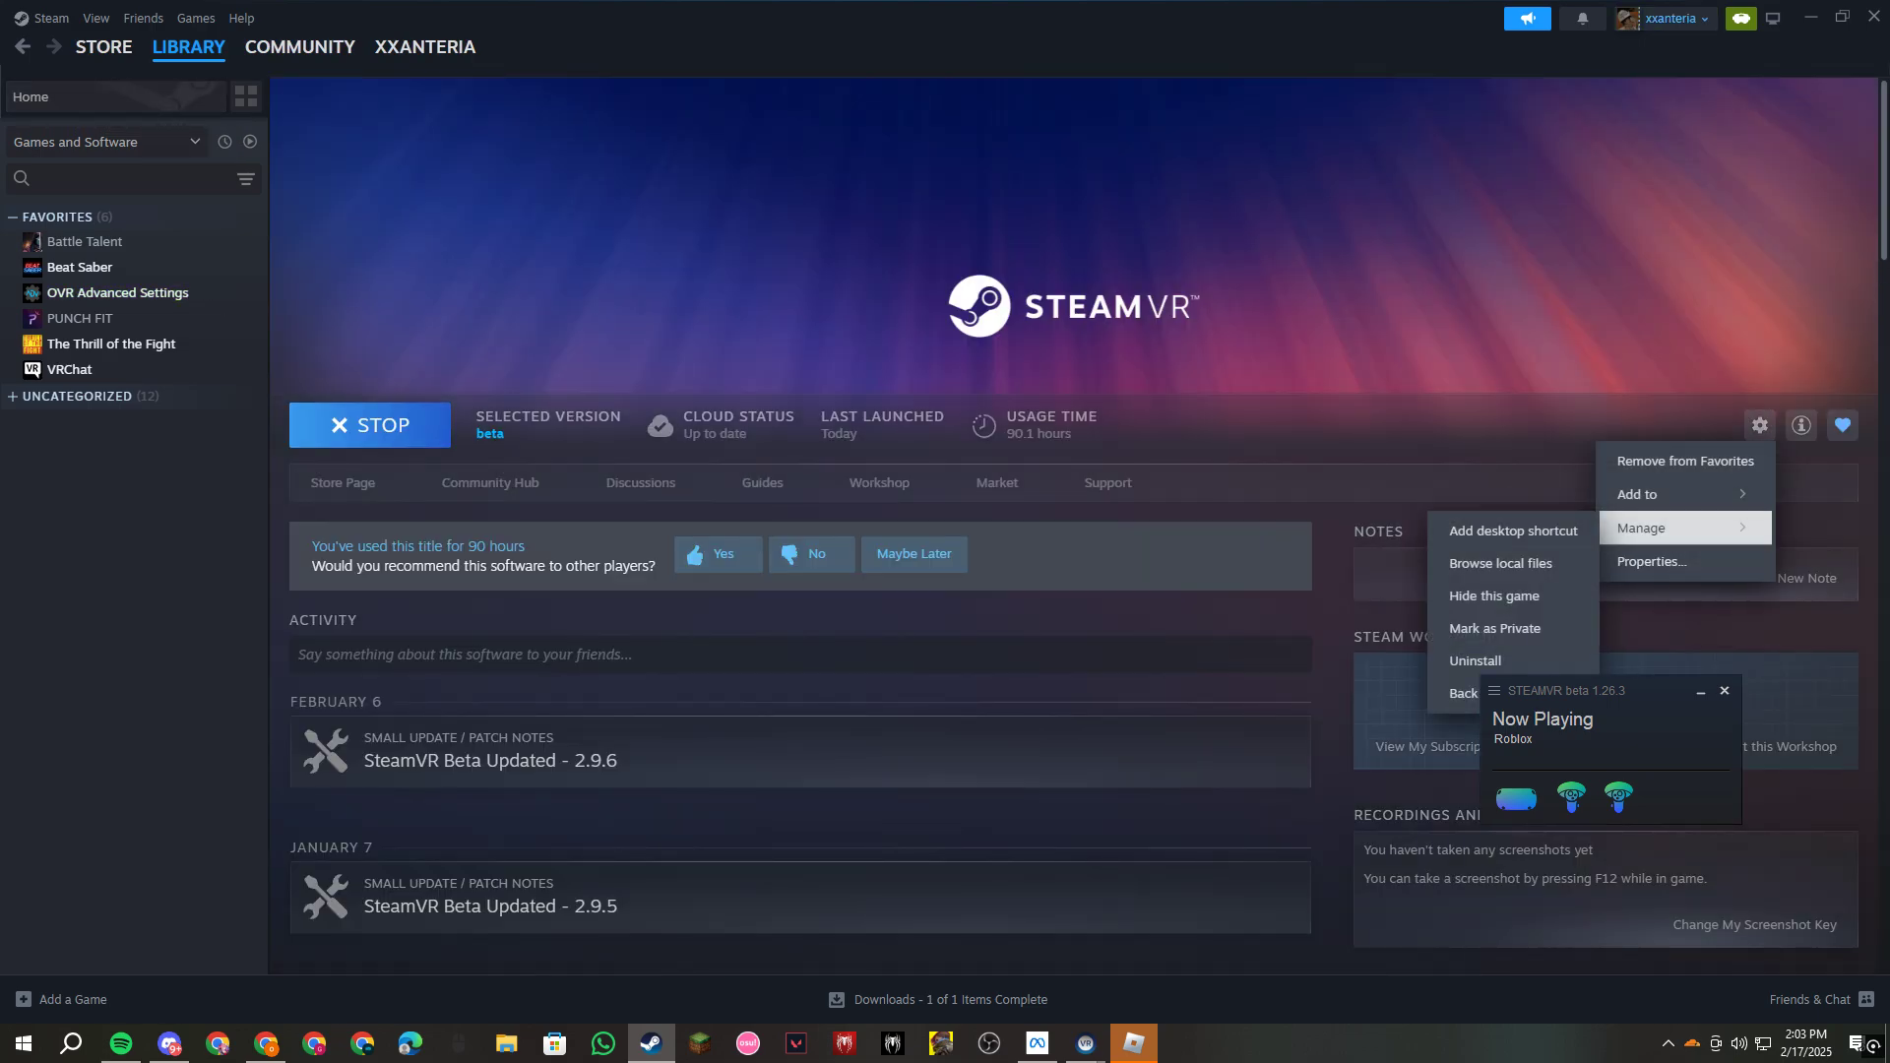
drag(1657, 698, 1643, 817)
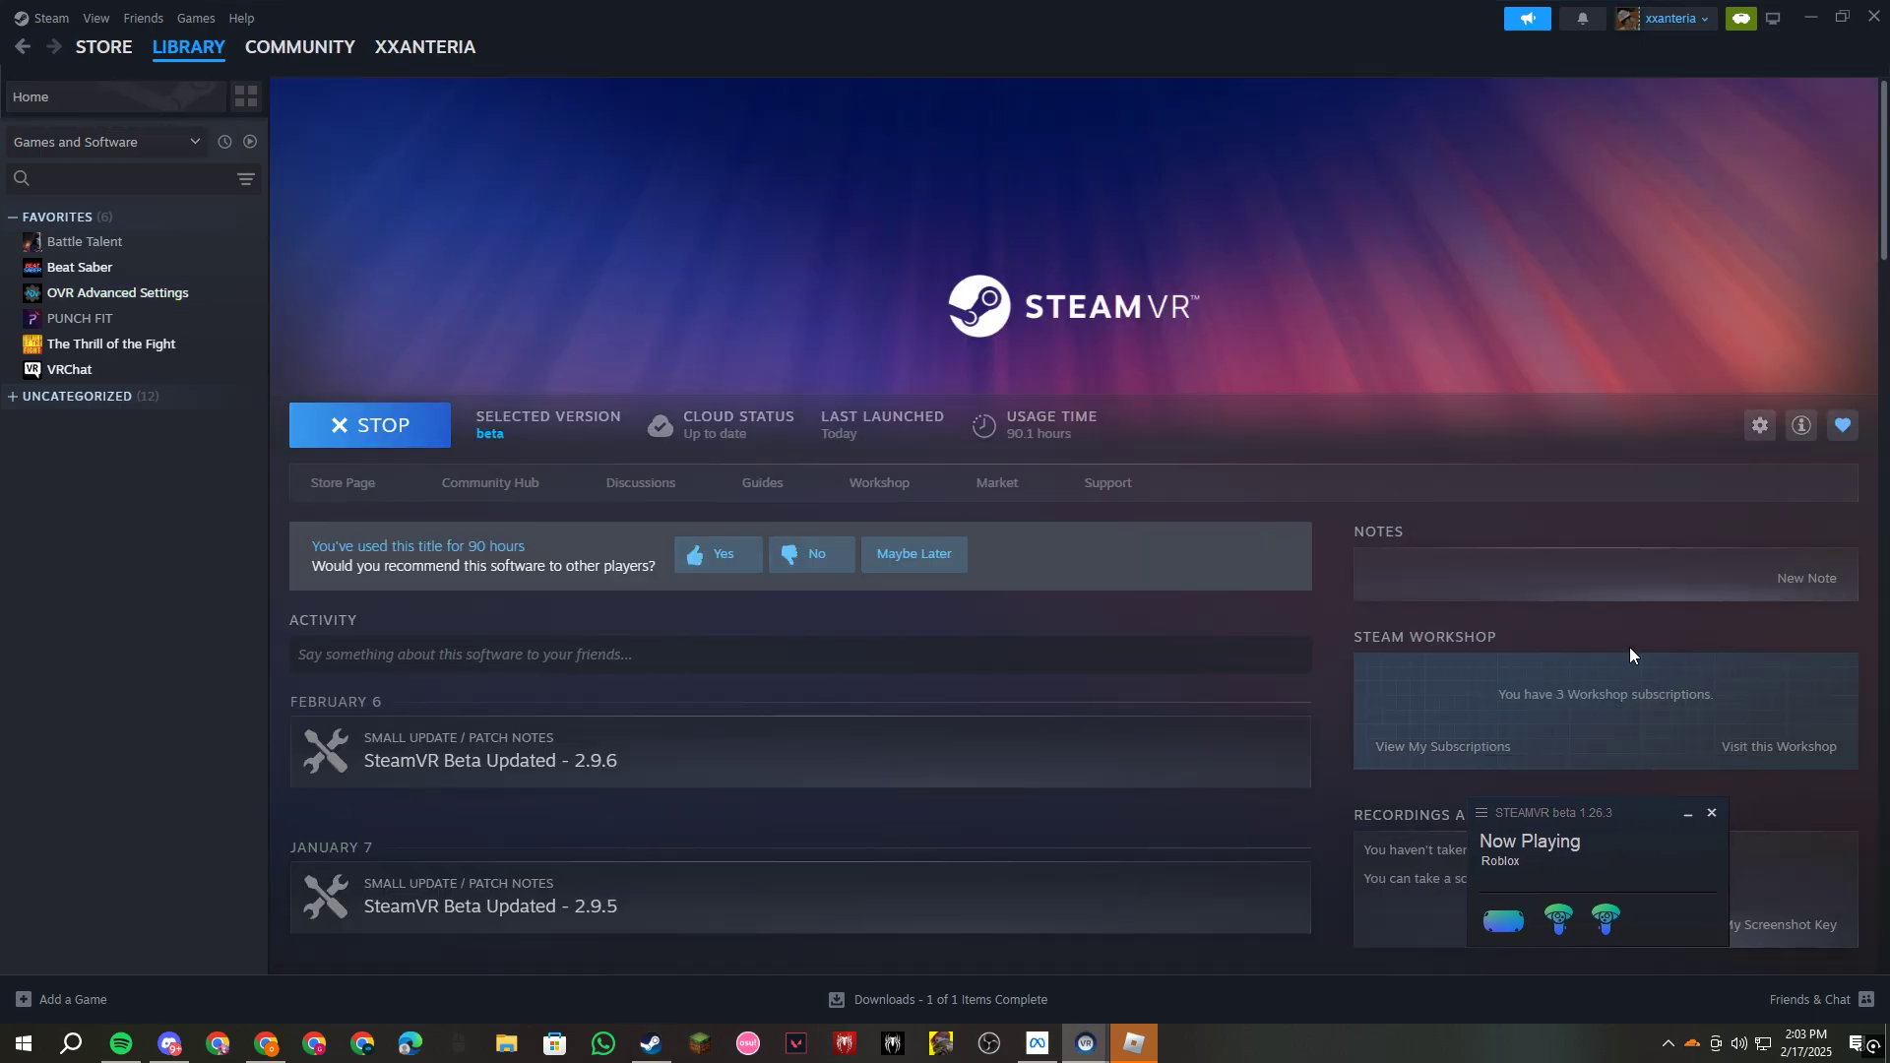
click(1759, 427)
click(1757, 465)
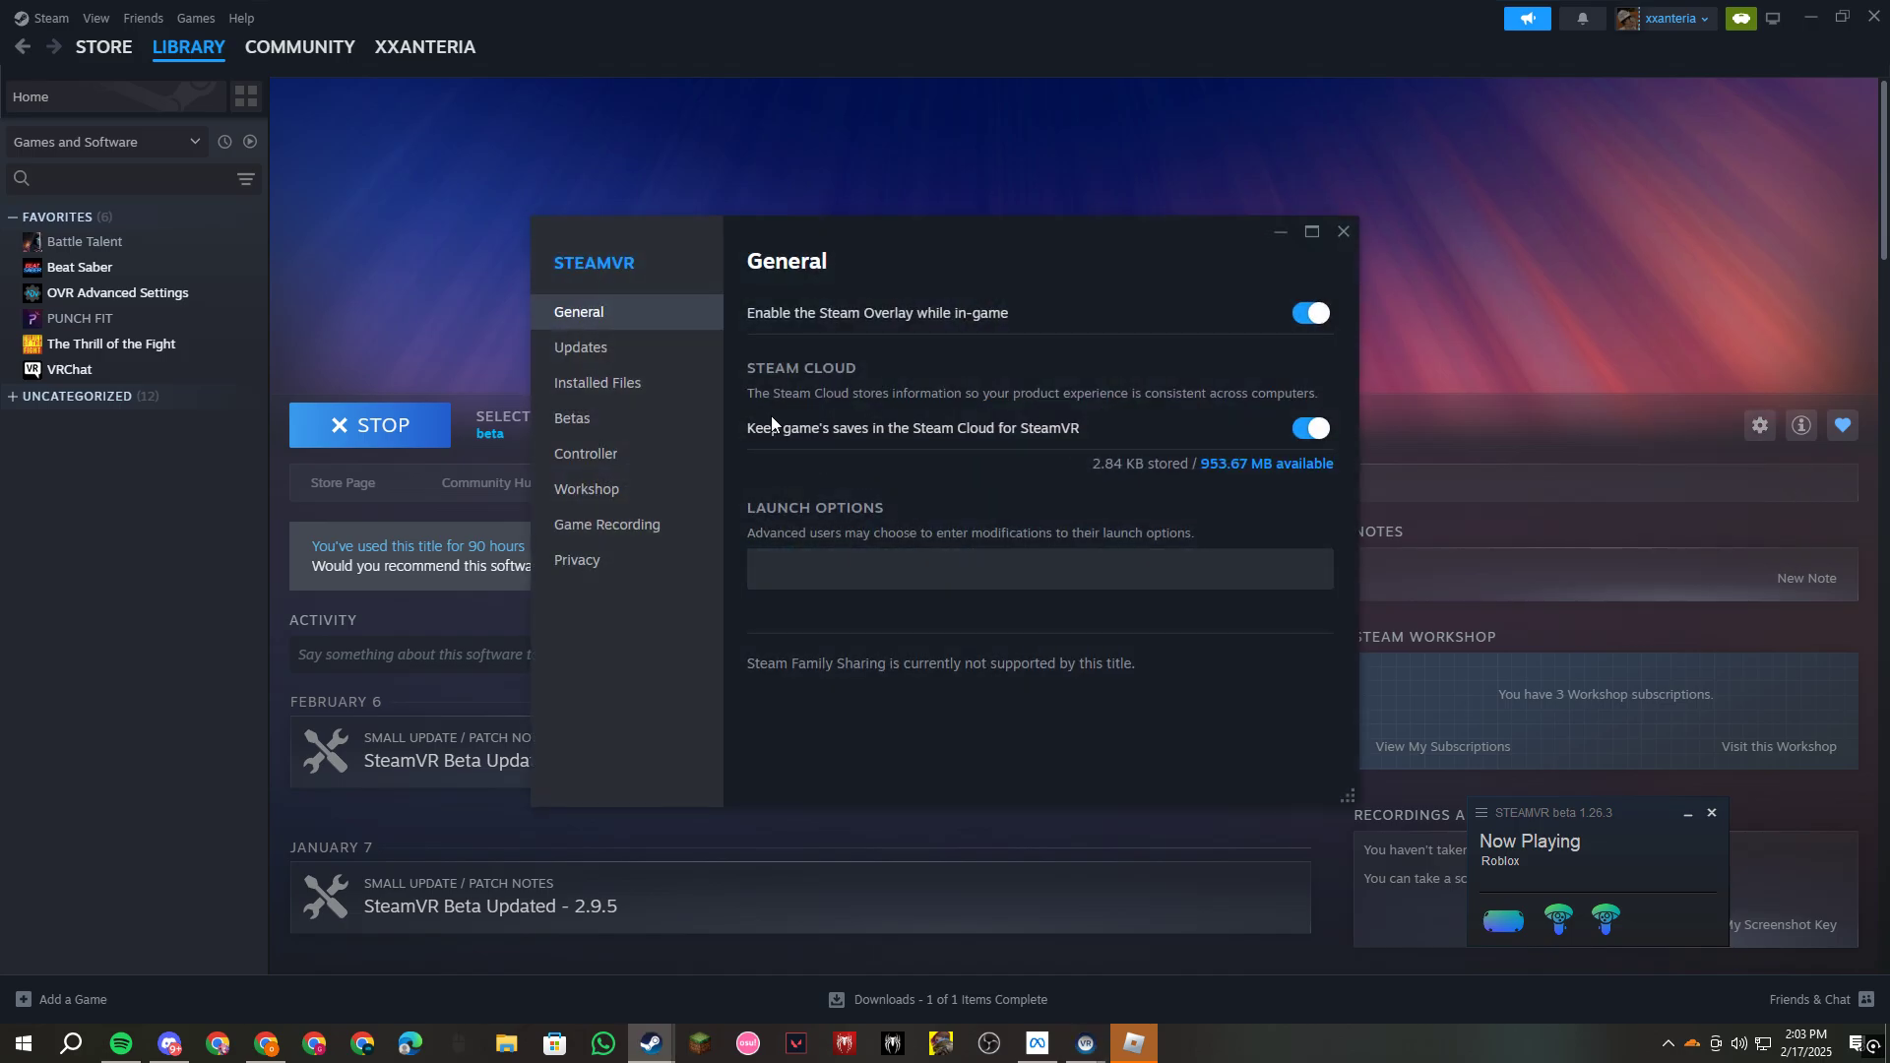
- Review SteamVR's Updates settings and the automatic update choices dropdown
click(598, 383)
click(580, 348)
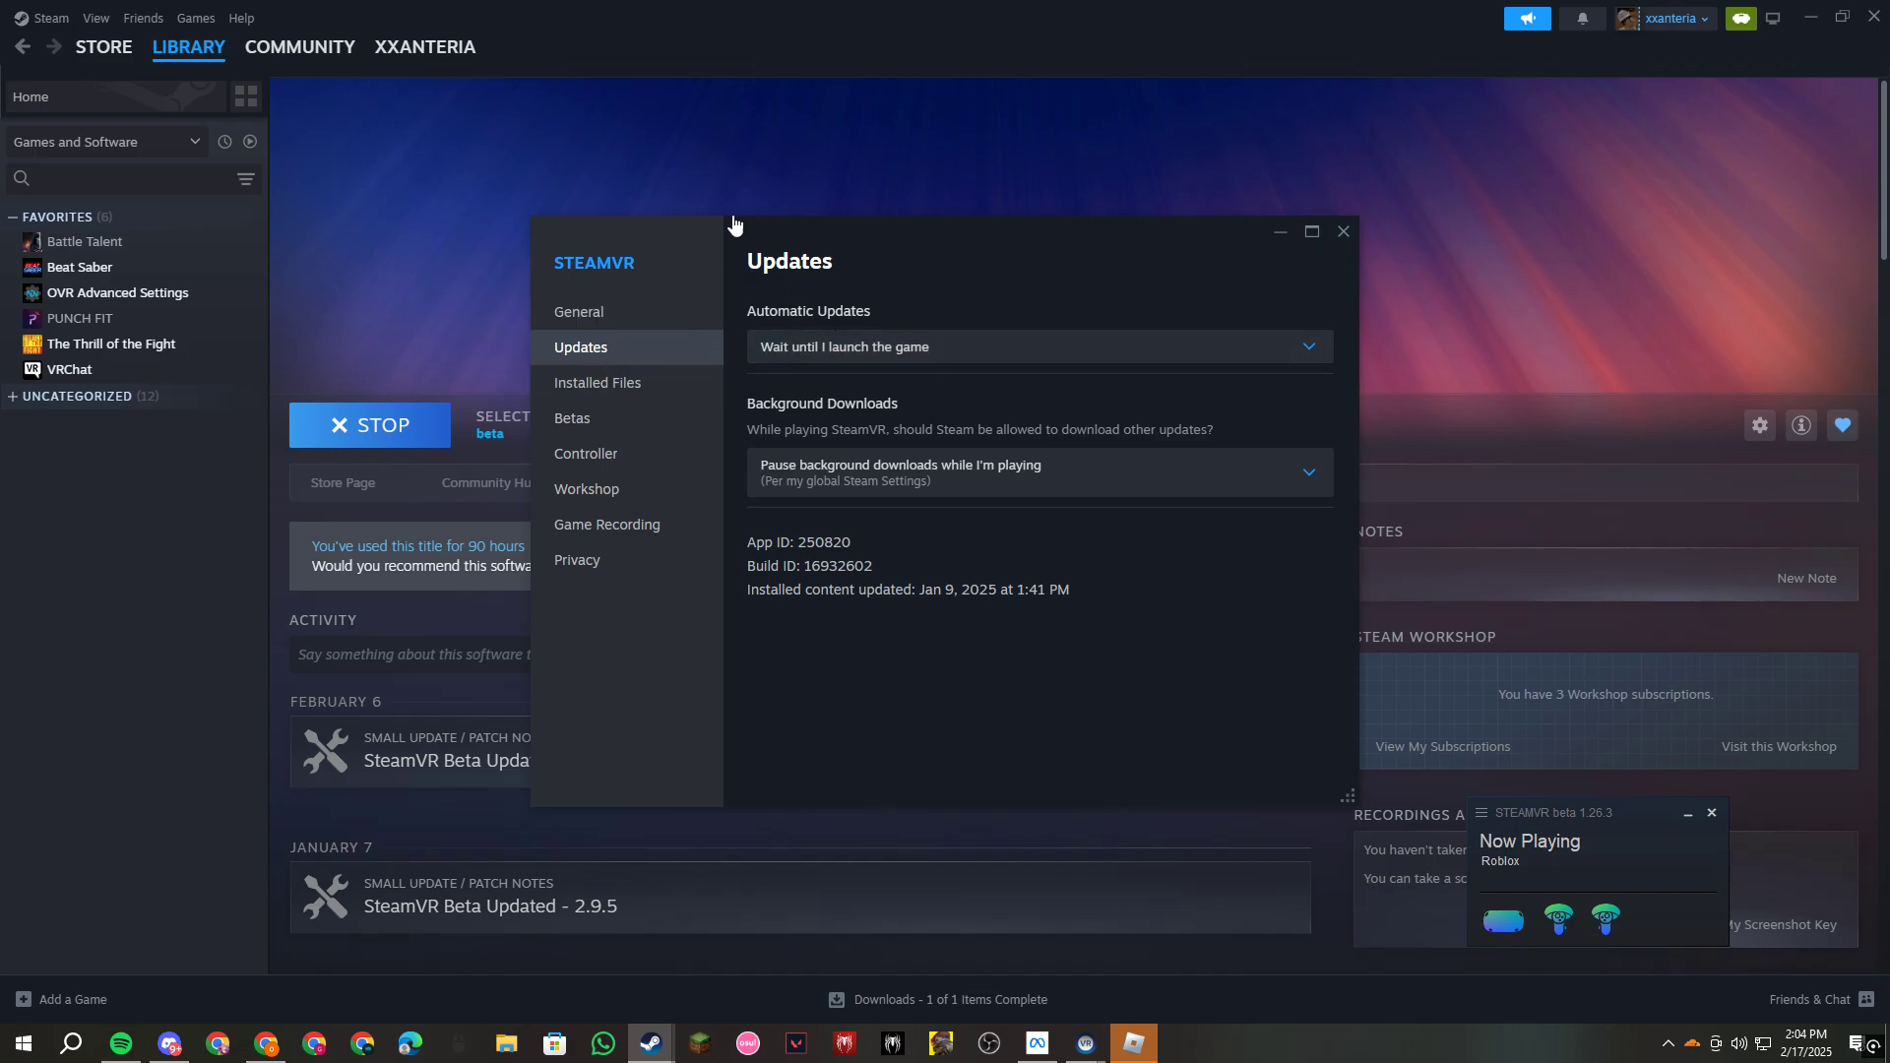
click(849, 348)
- Close SteamVR's properties and return to the OVR Advanced Settings library page
click(1343, 231)
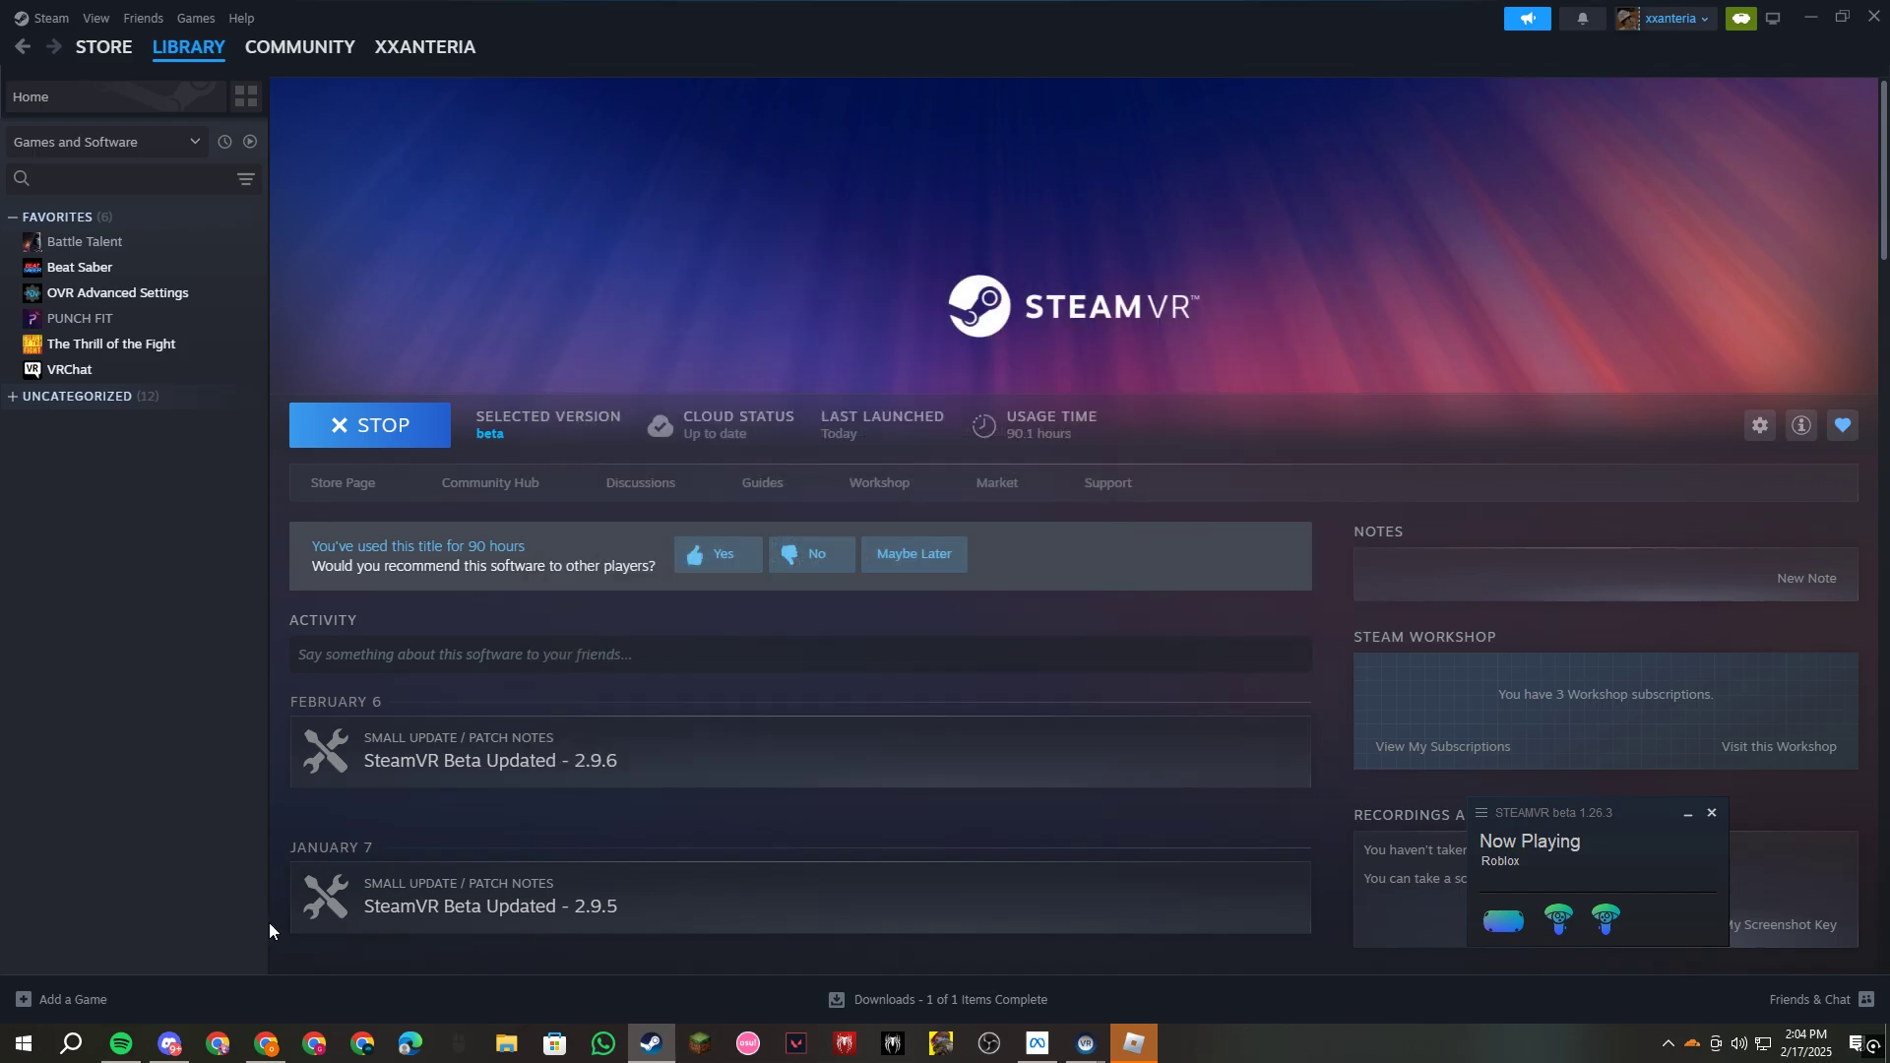
click(52, 19)
click(194, 668)
click(118, 293)
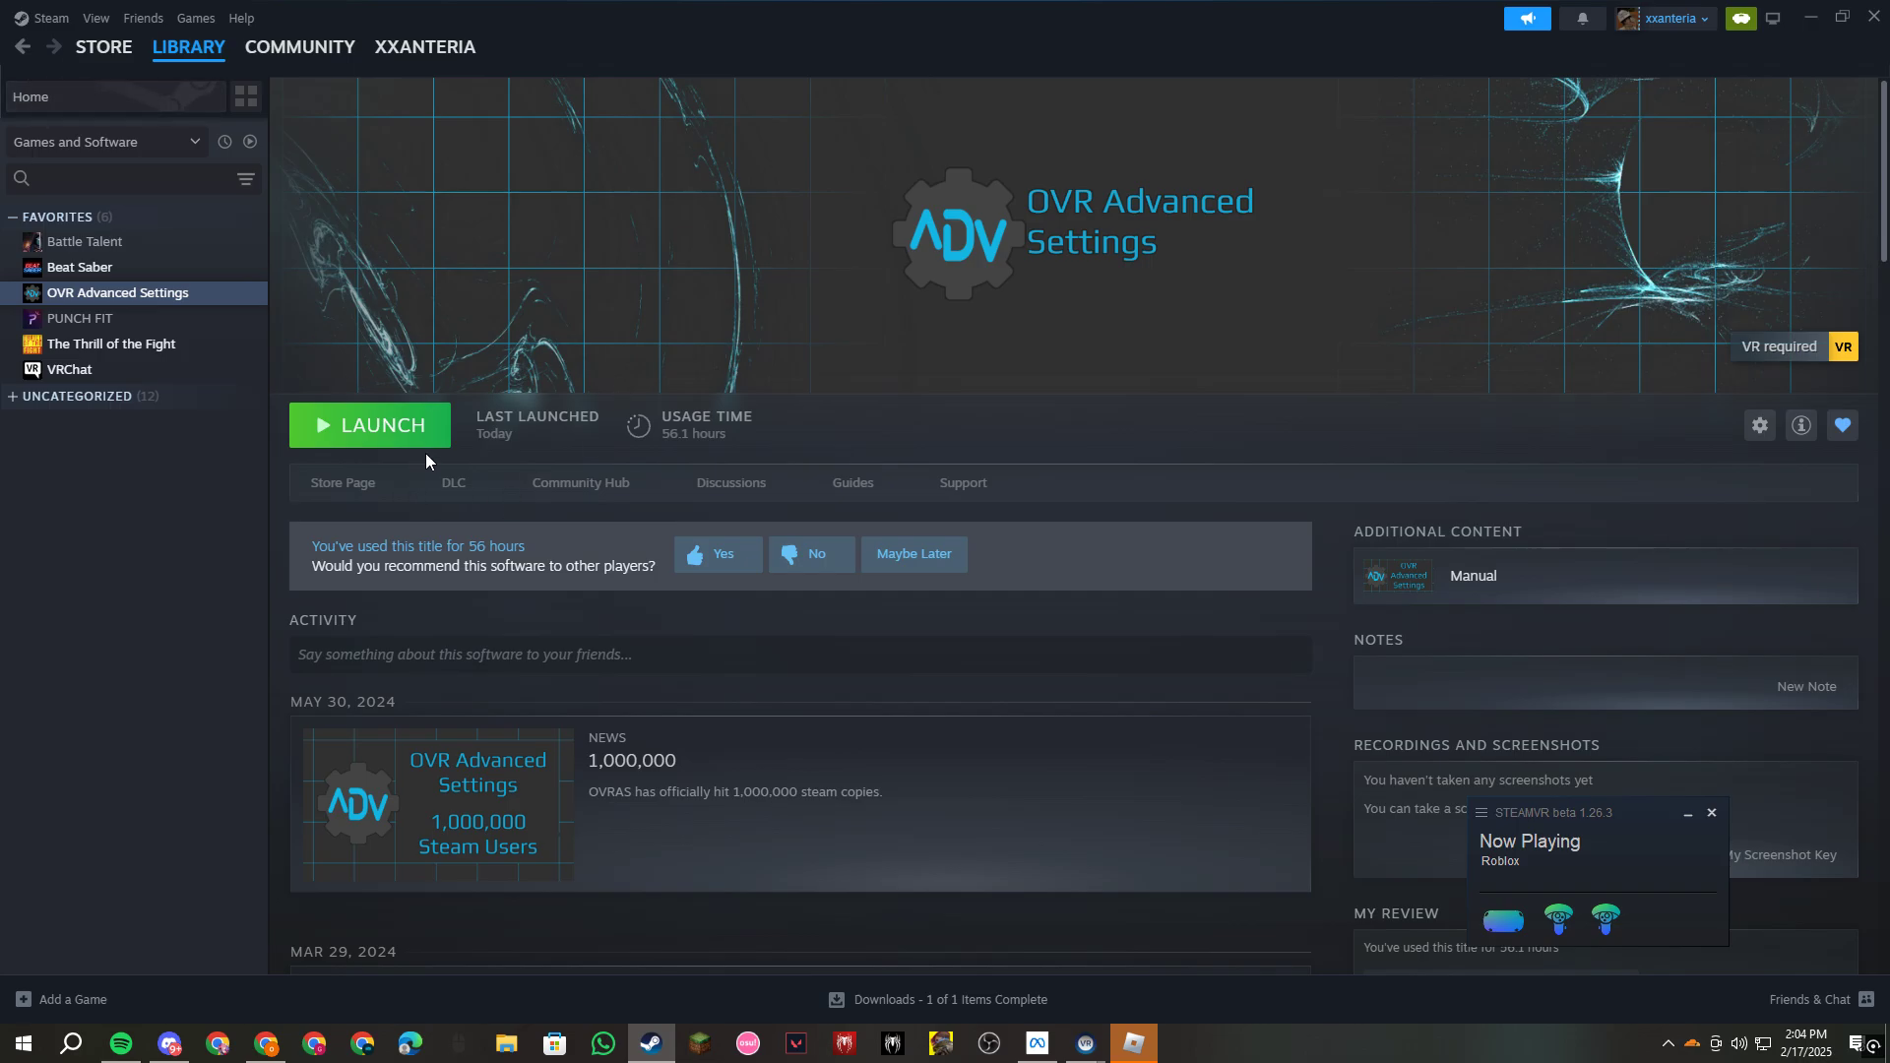
click(53, 18)
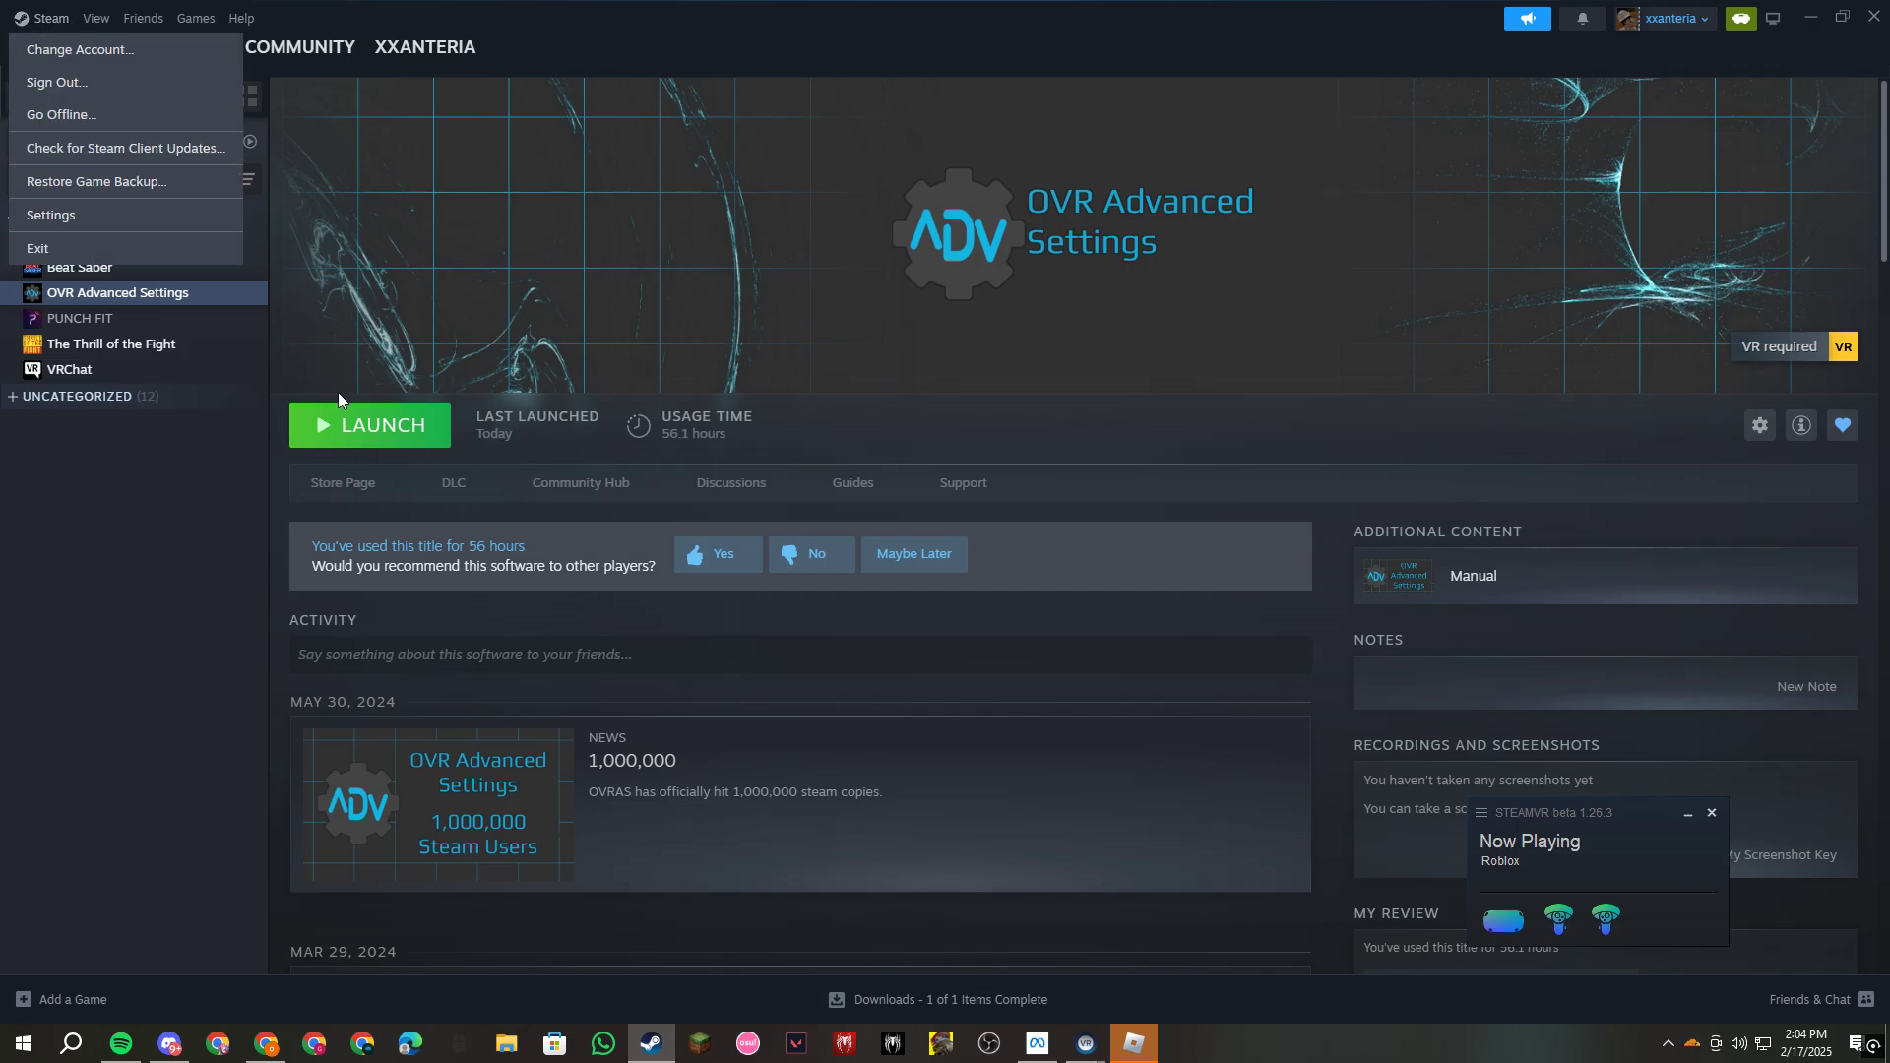
click(198, 484)
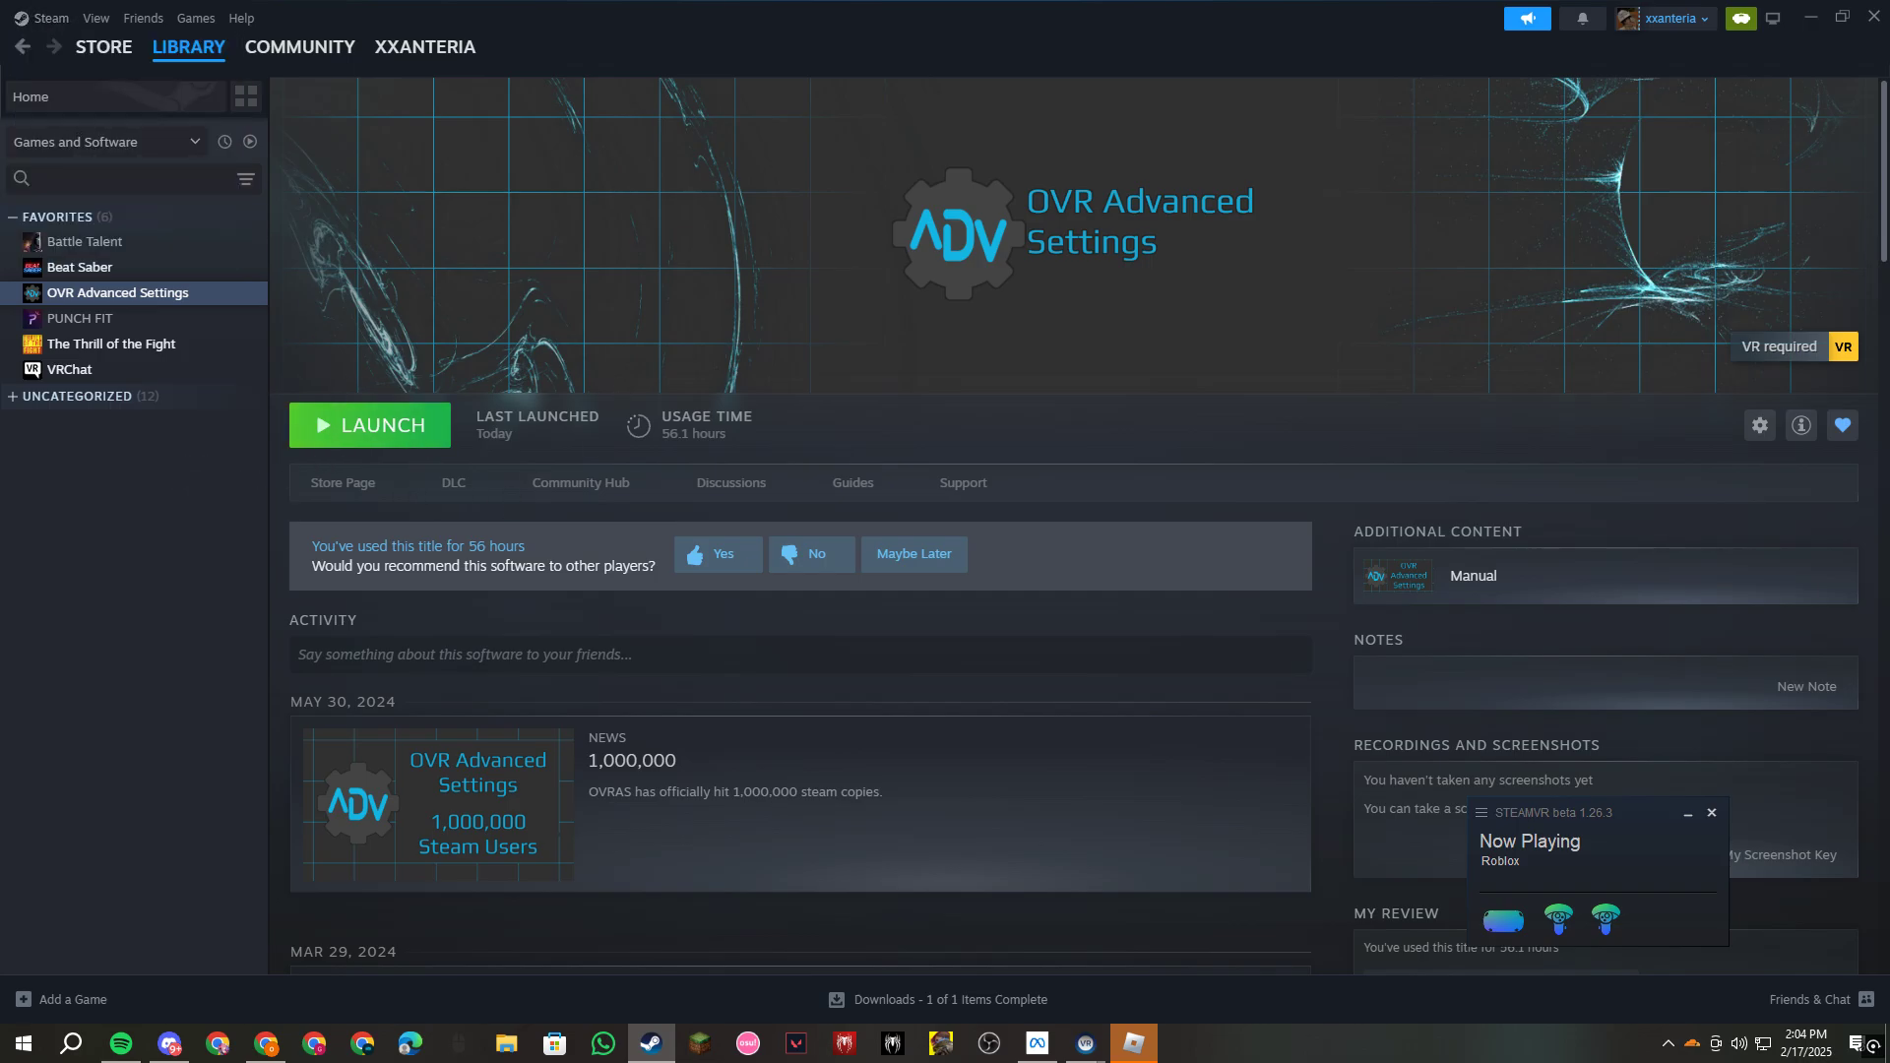
- Launch OVR Advanced Settings as the default SteamVR overlay and bring the VR View window back up
click(371, 425)
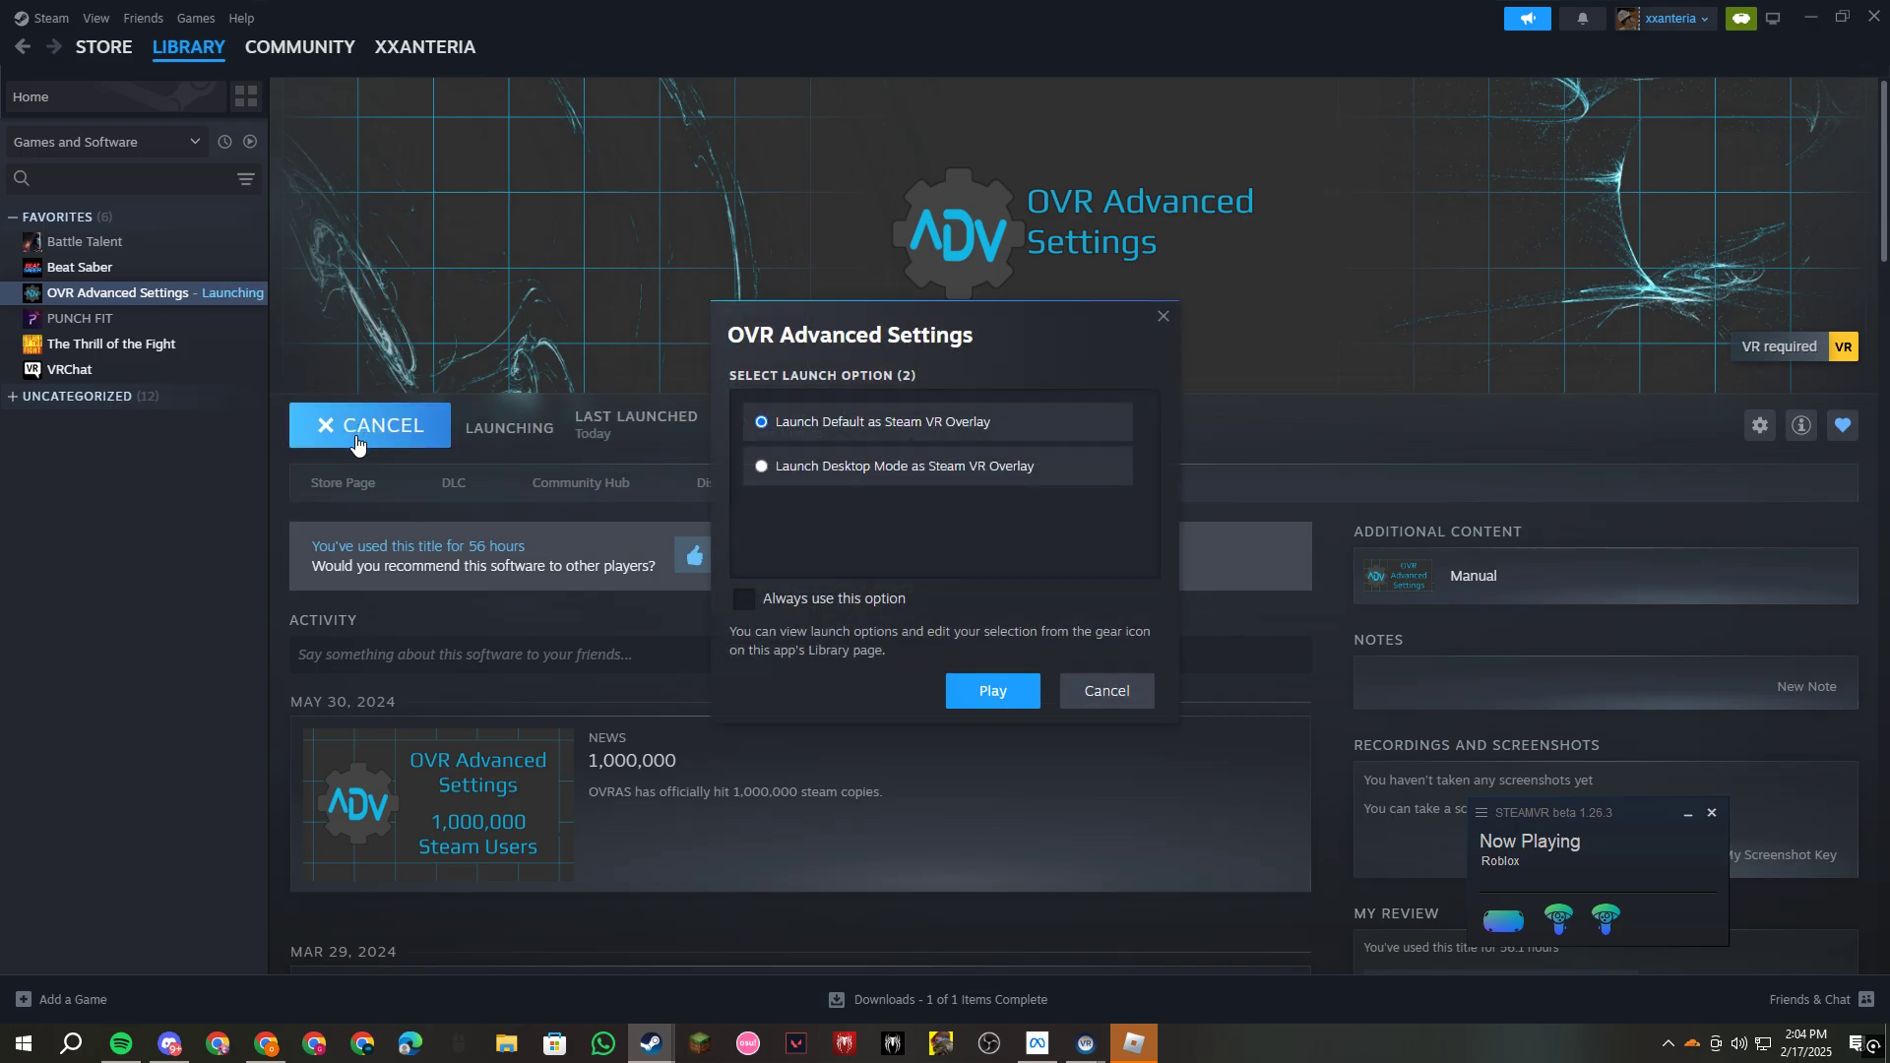
click(993, 683)
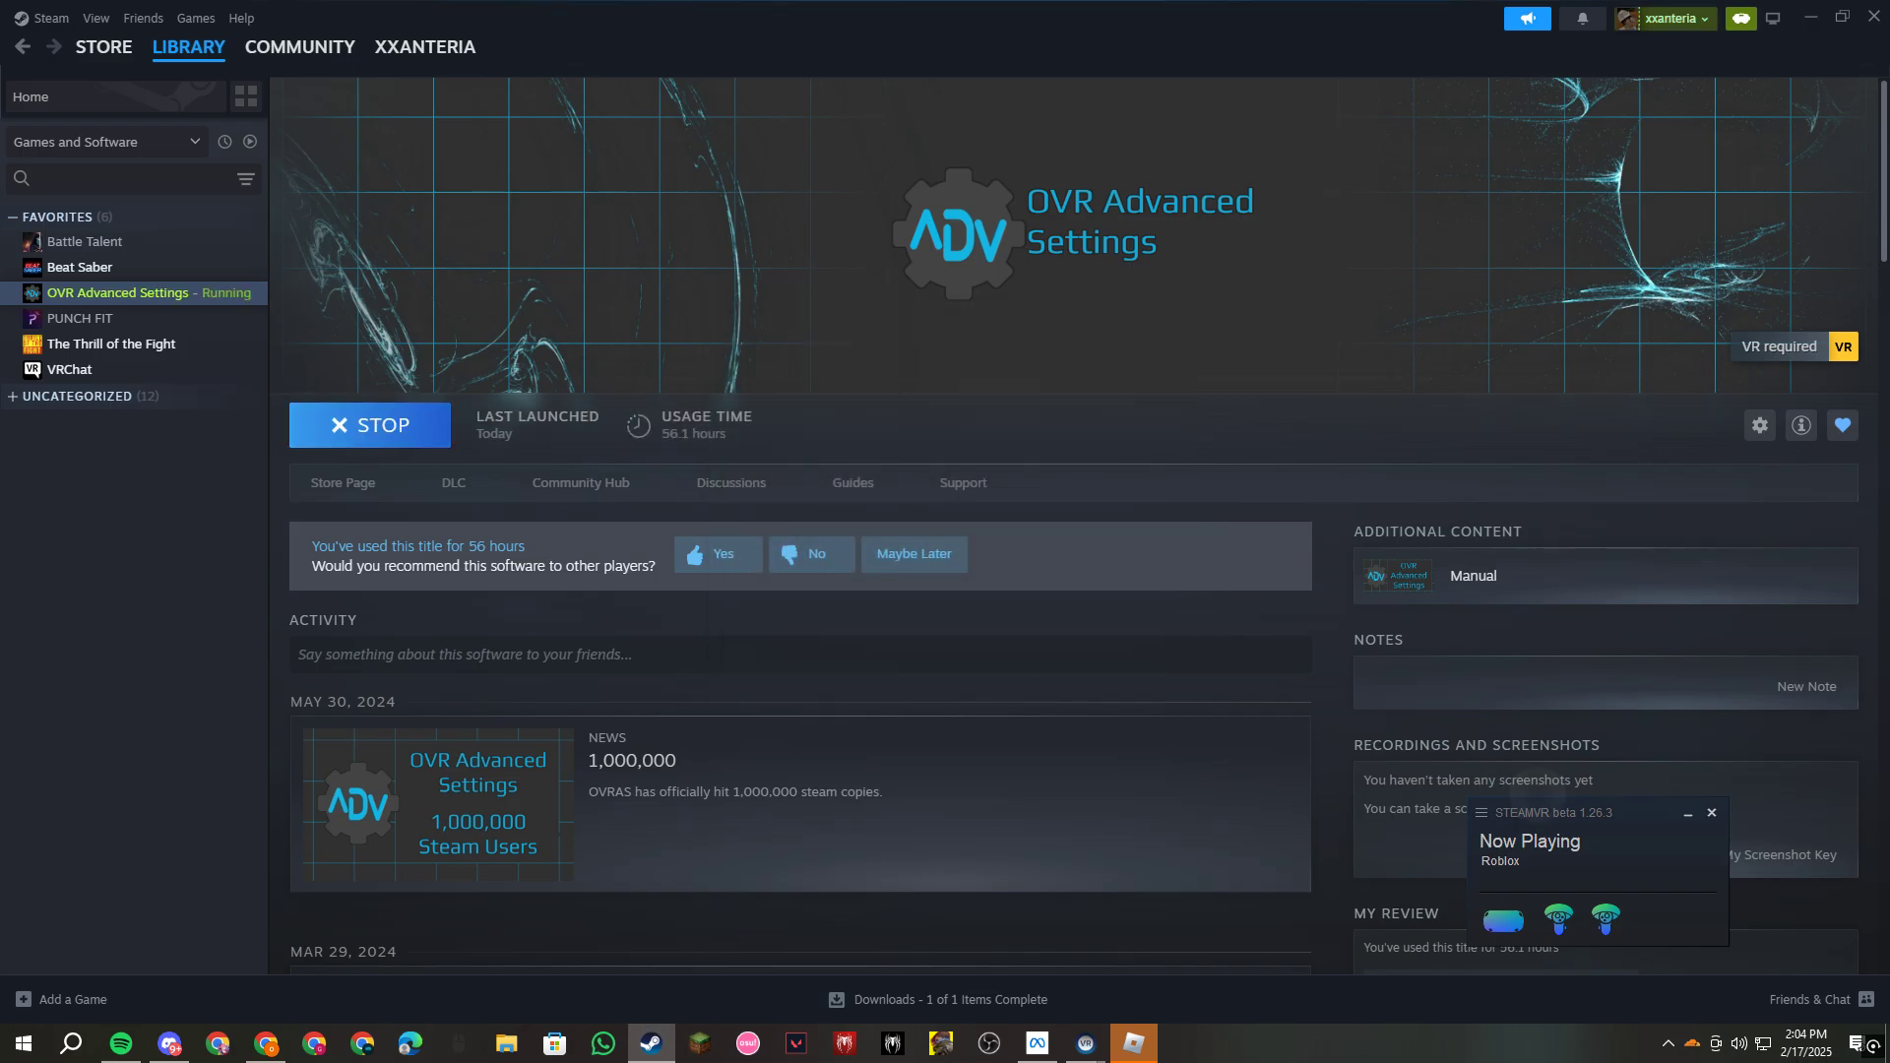
mouse_move(1086, 1045)
click(1172, 944)
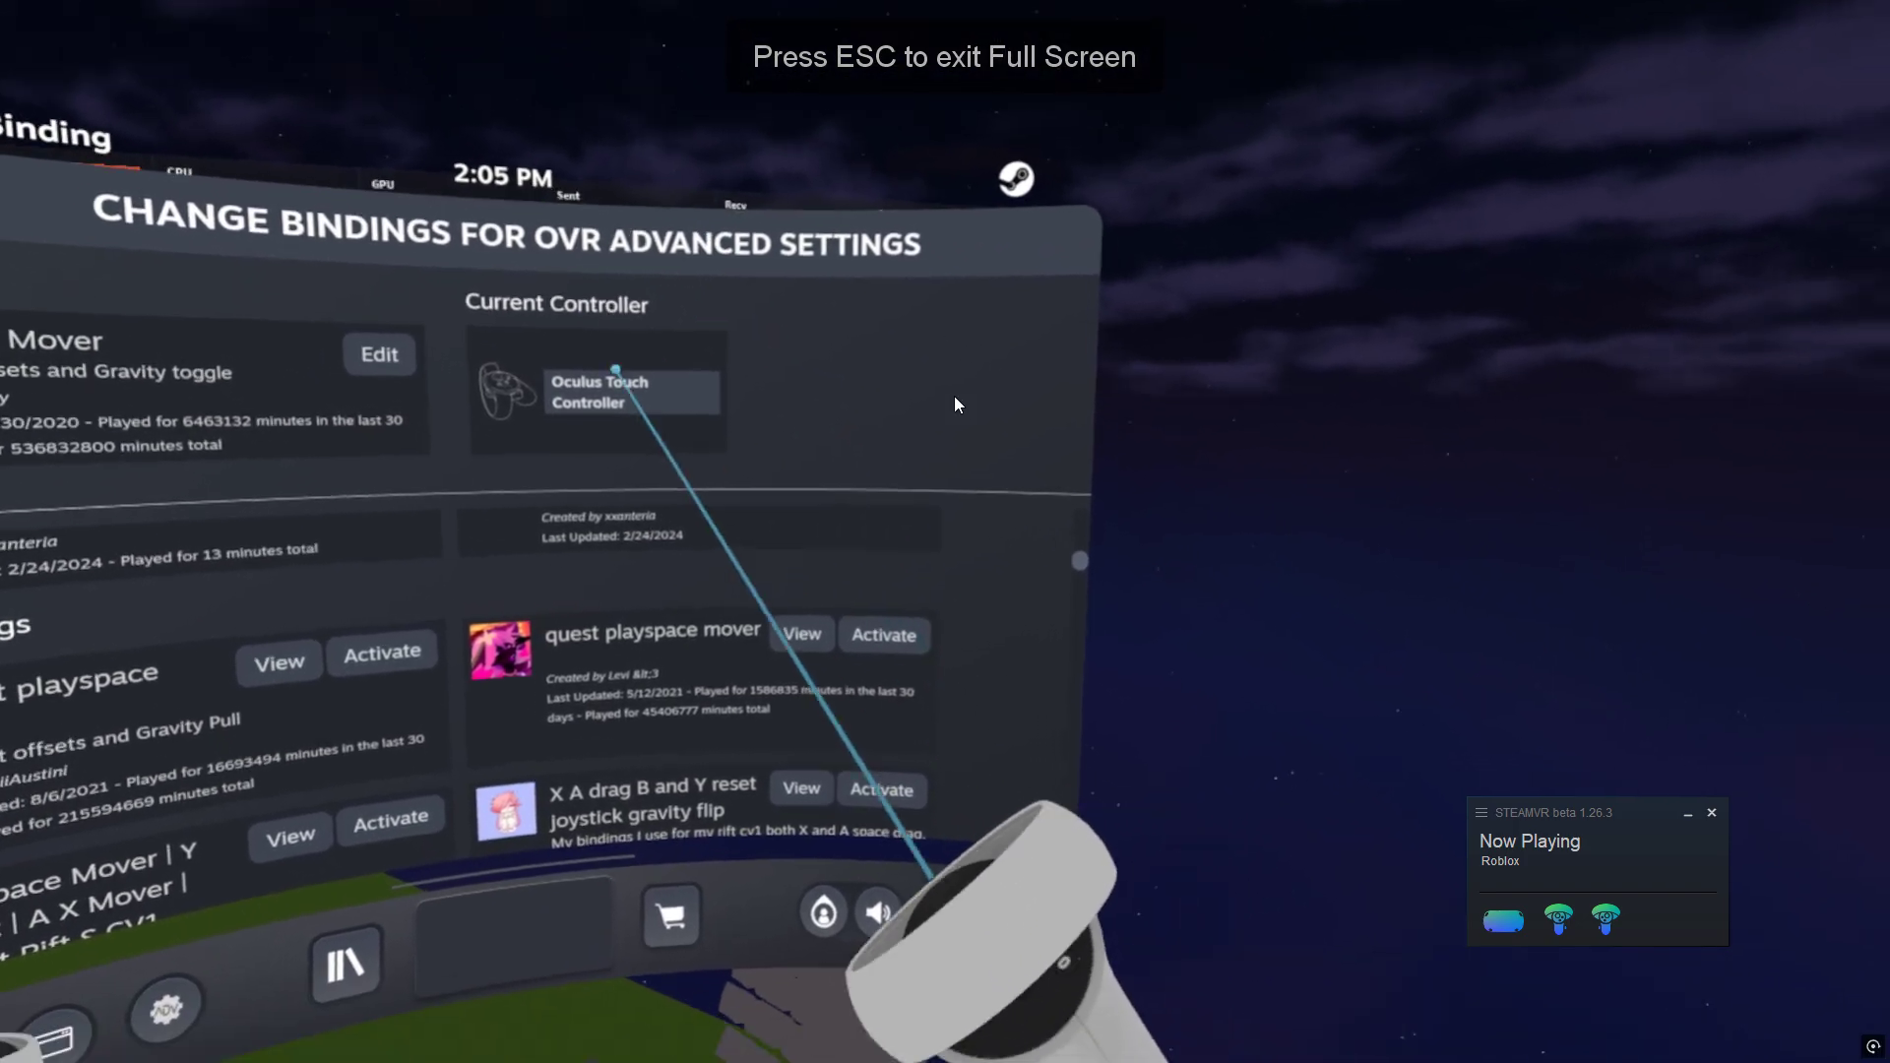
- Leave the full-screen headset view, returning VR View to its regular window
key(Escape)
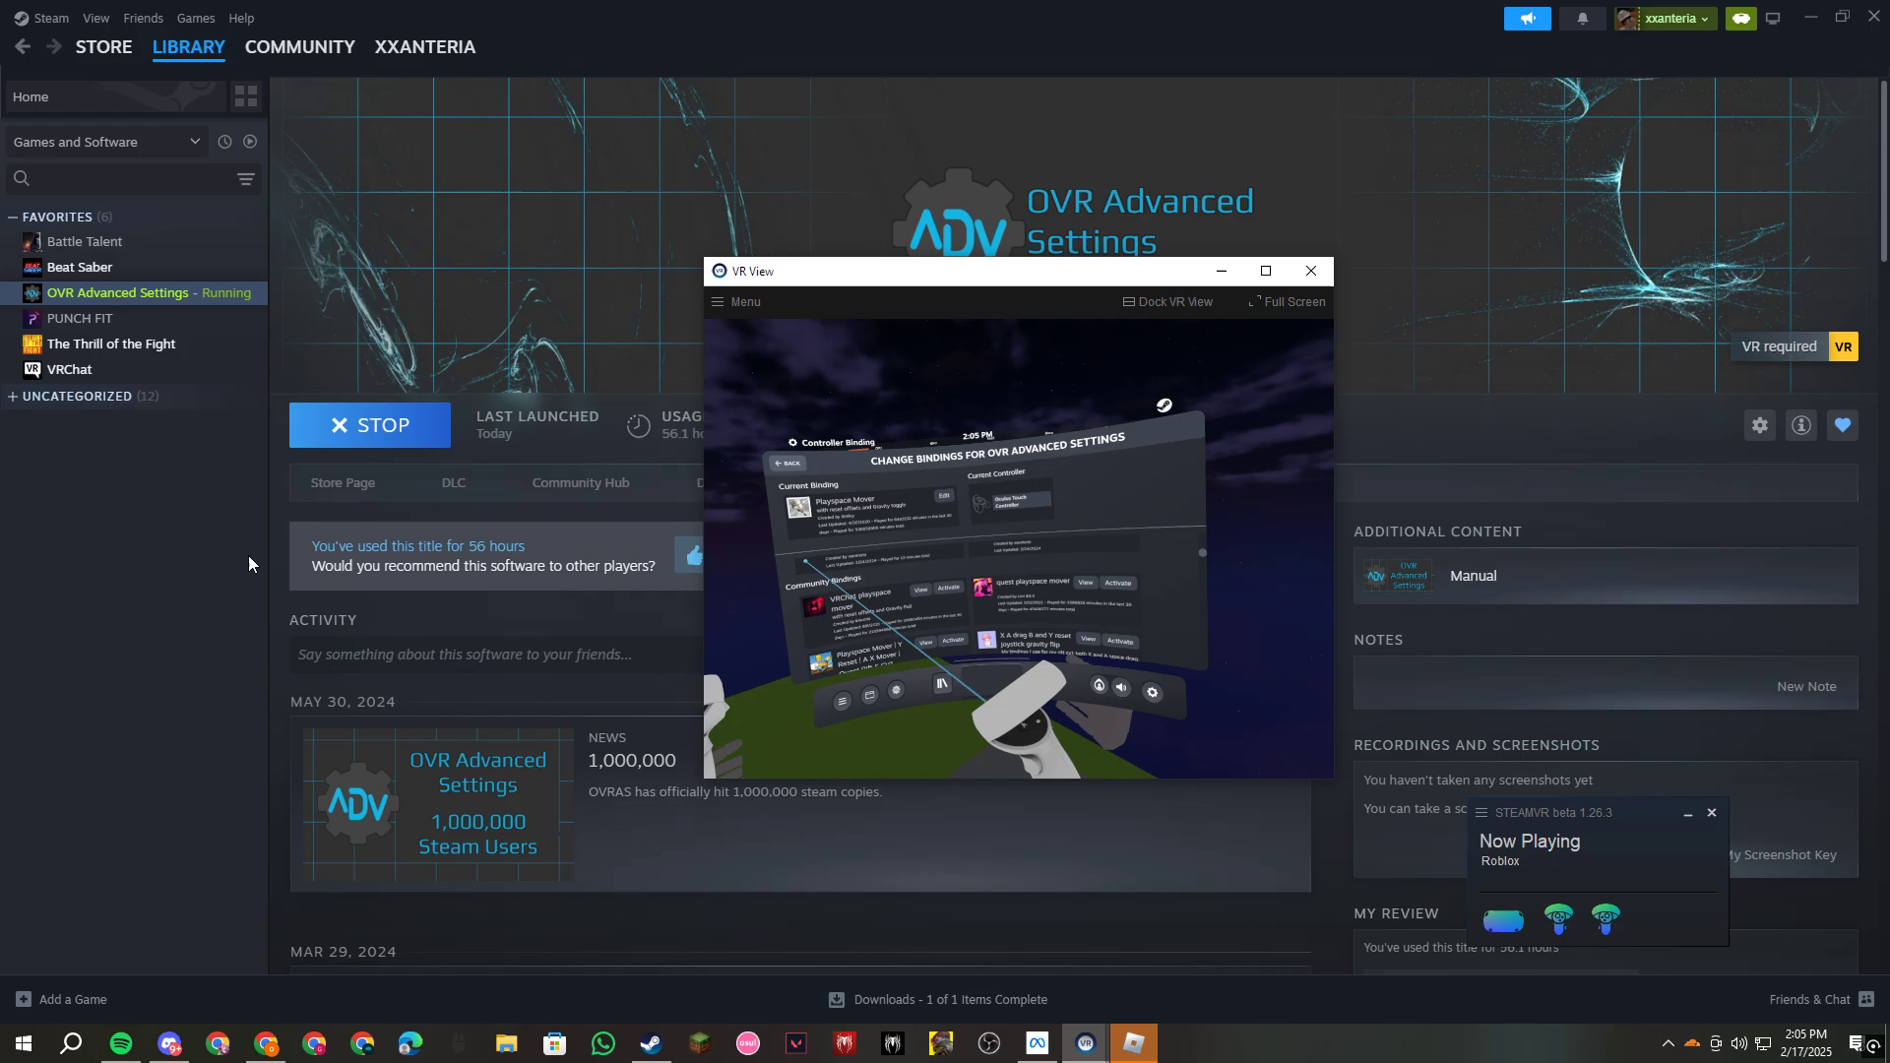
- Stop OVR Advanced Settings and switch Steam to offline mode via Steam > Go Offline
click(370, 426)
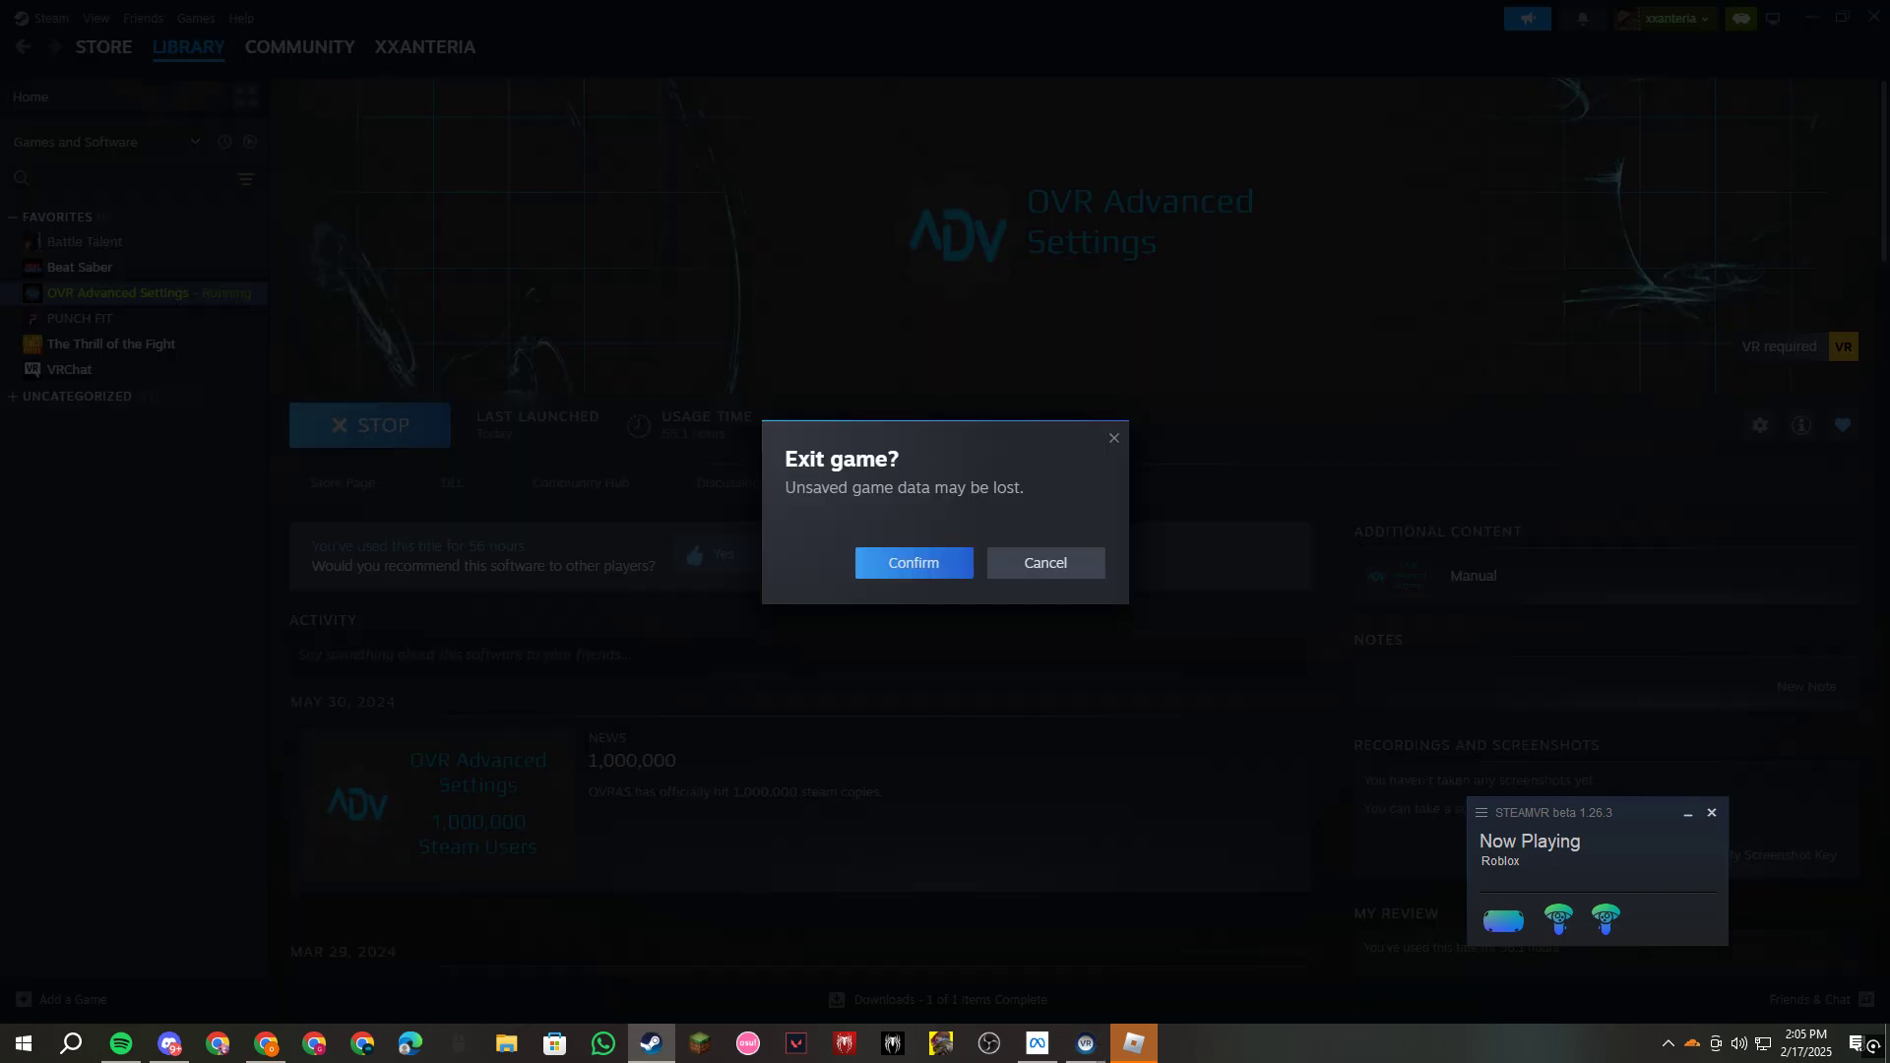
click(883, 571)
click(96, 18)
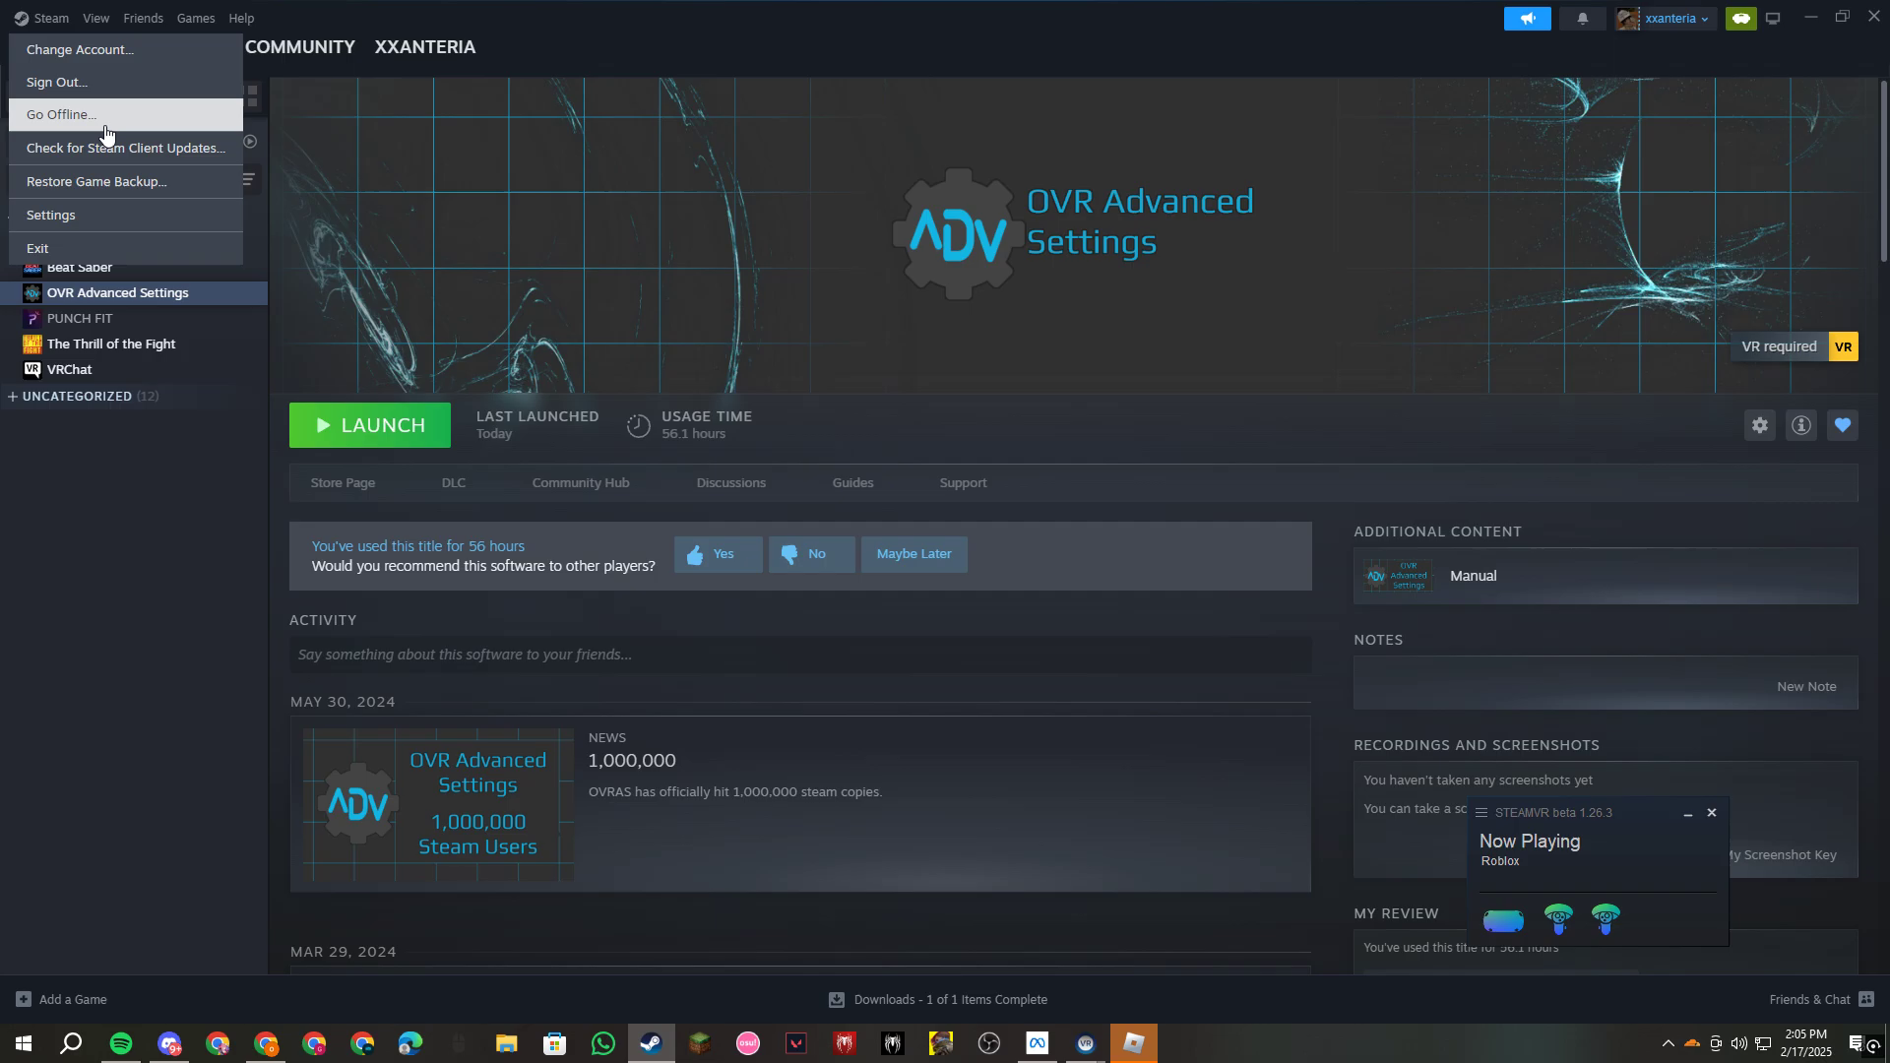
click(60, 114)
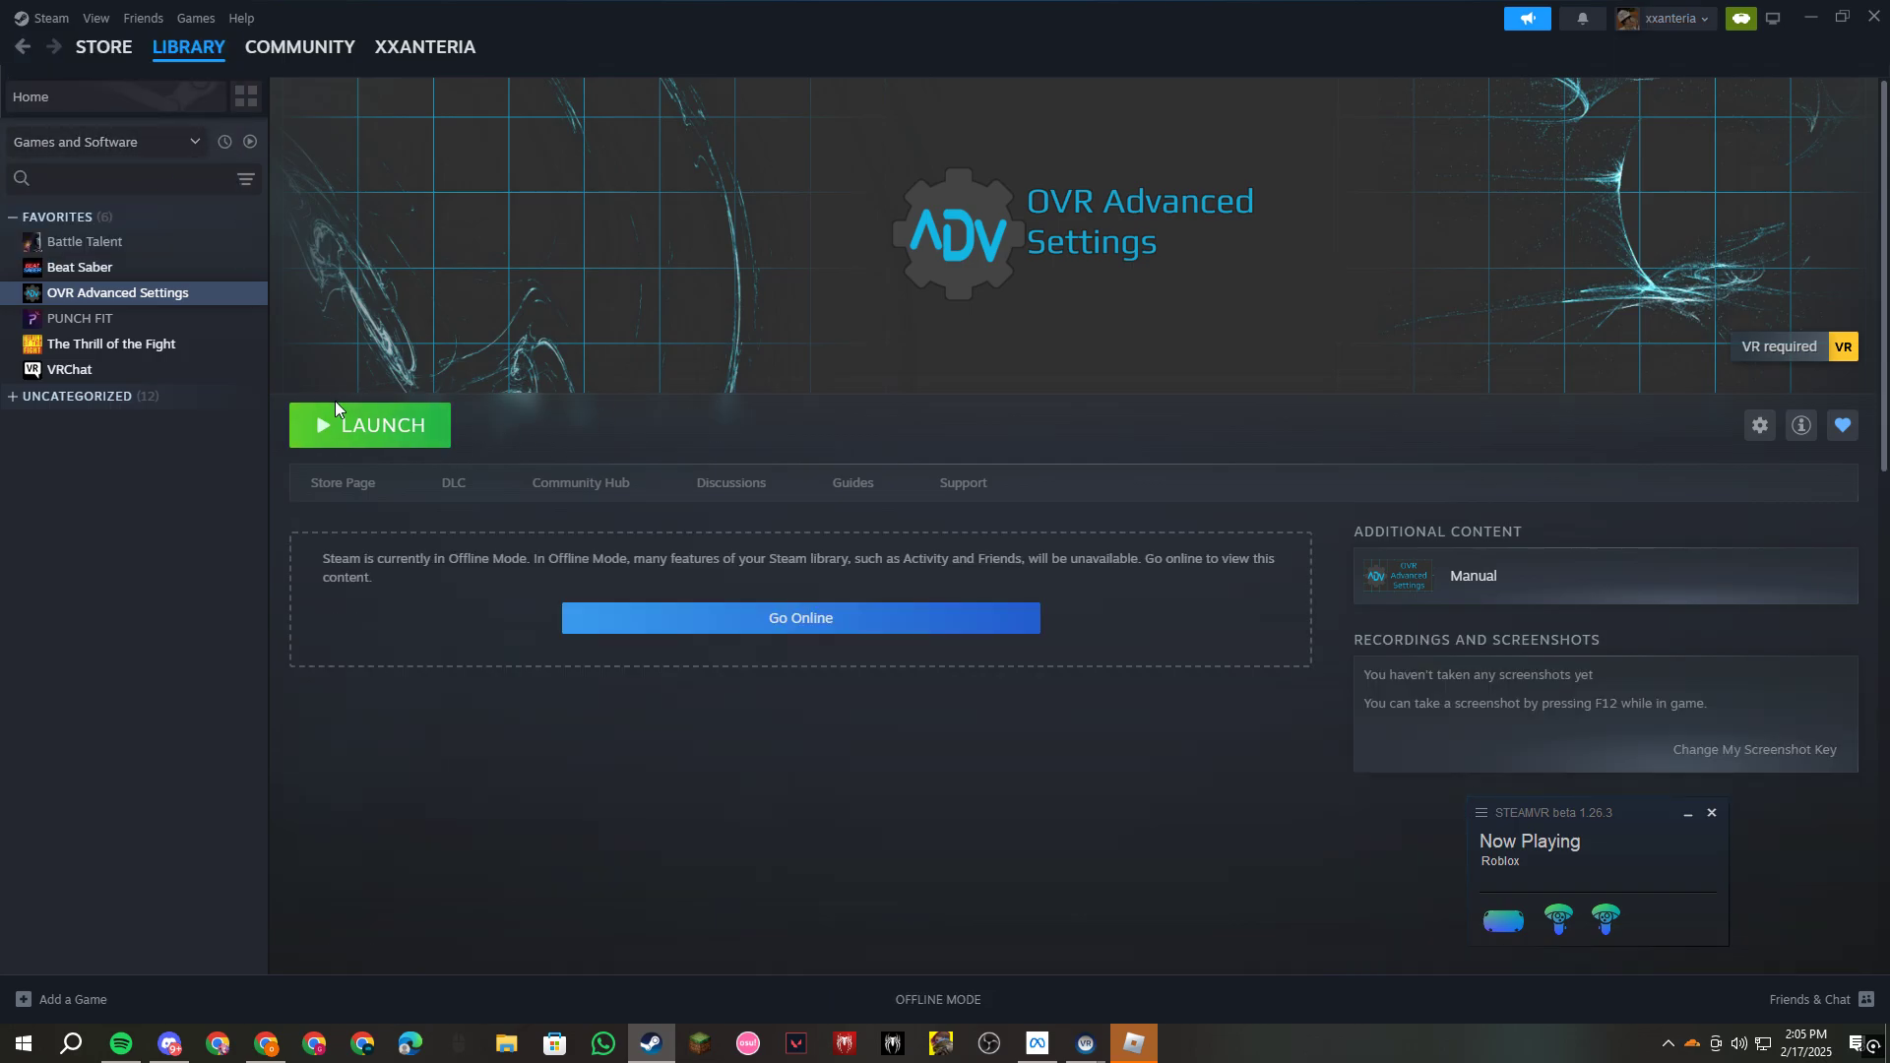
- Relaunch OVR Advanced Settings as the default VR overlay while offline and bring up SteamVR's options menu
click(350, 426)
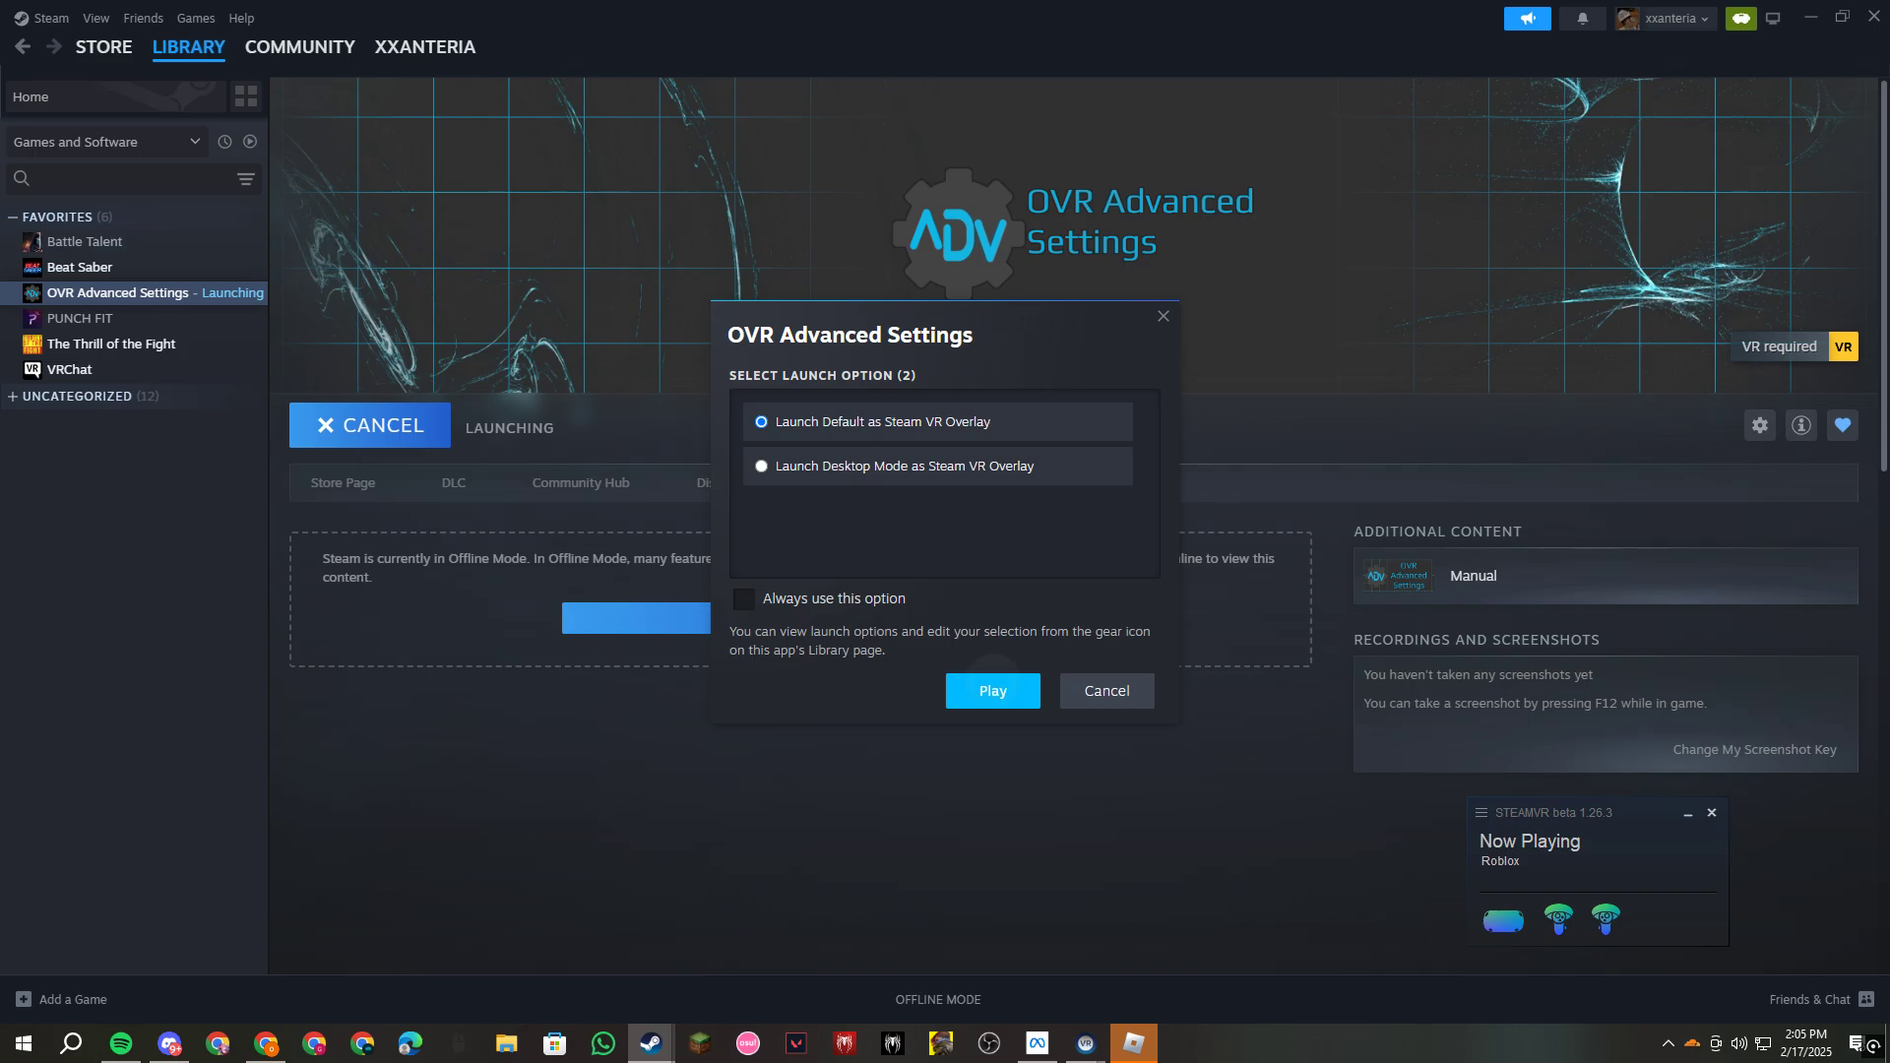
click(992, 690)
click(1481, 812)
mouse_move(1517, 620)
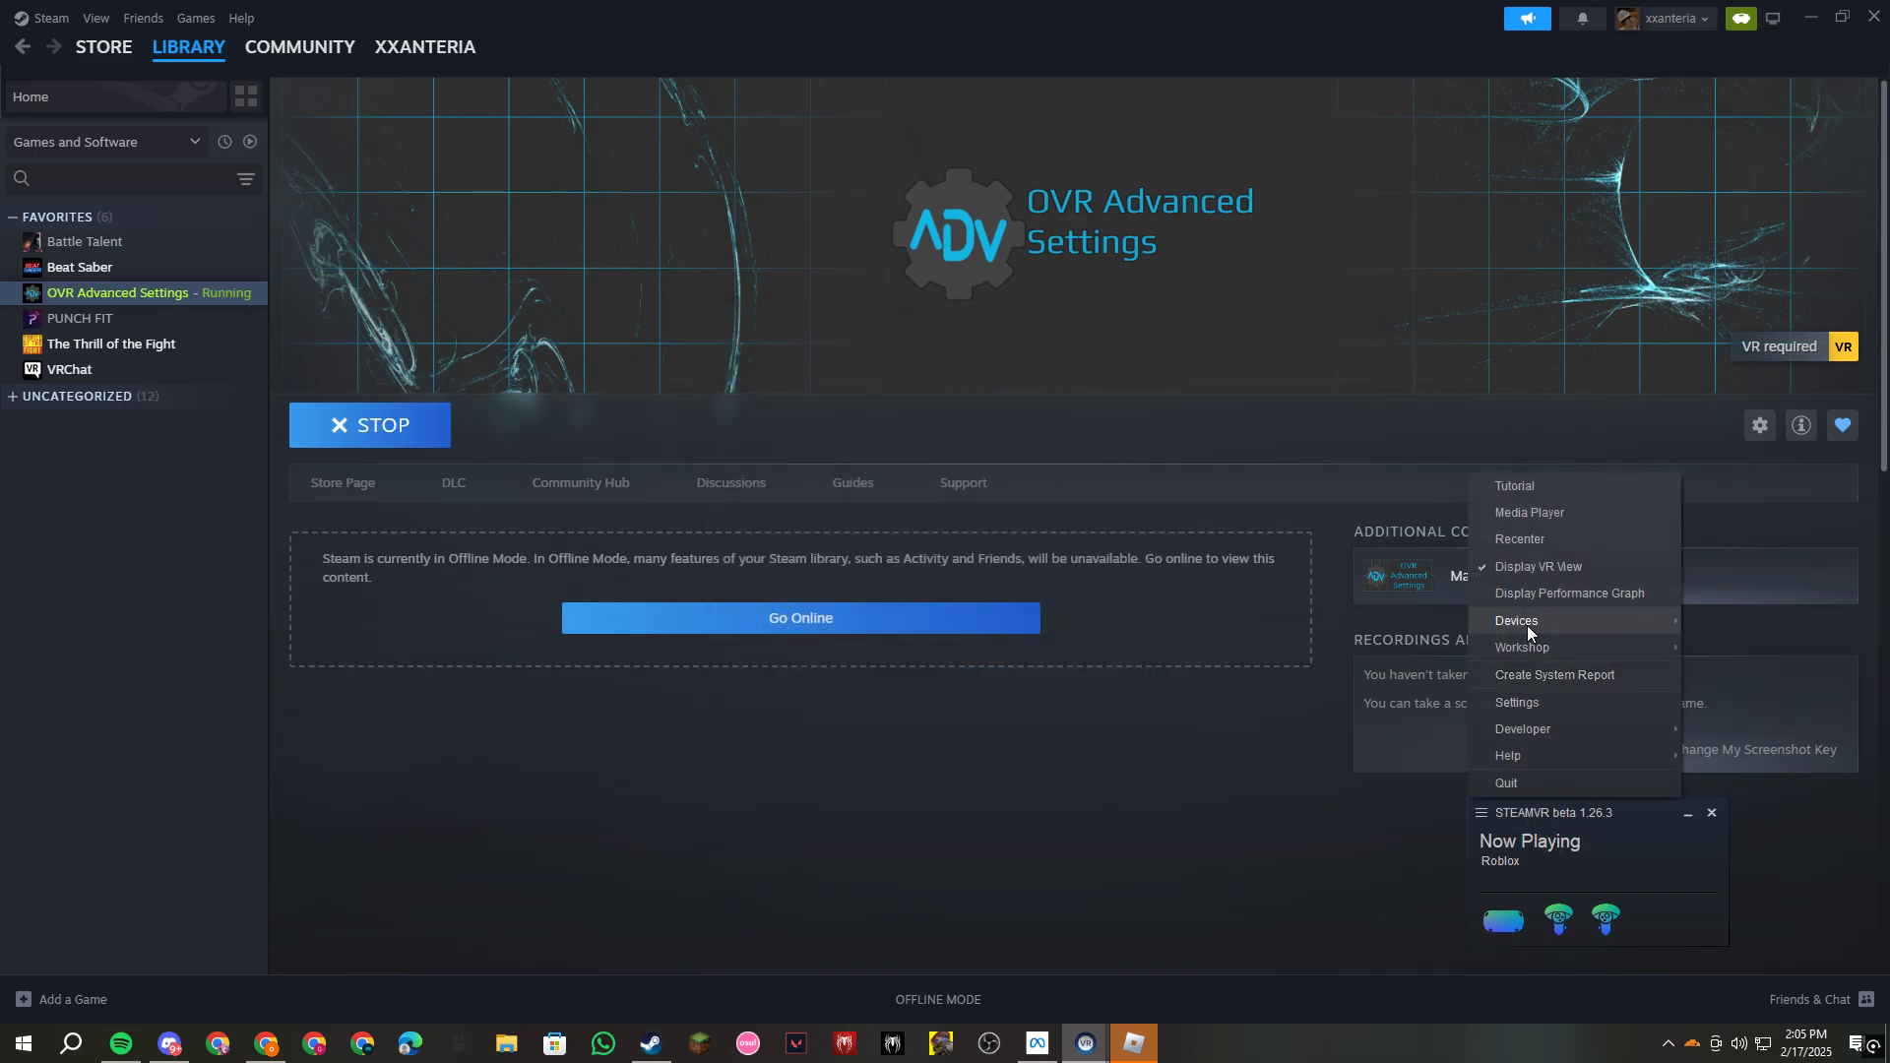
click(1520, 569)
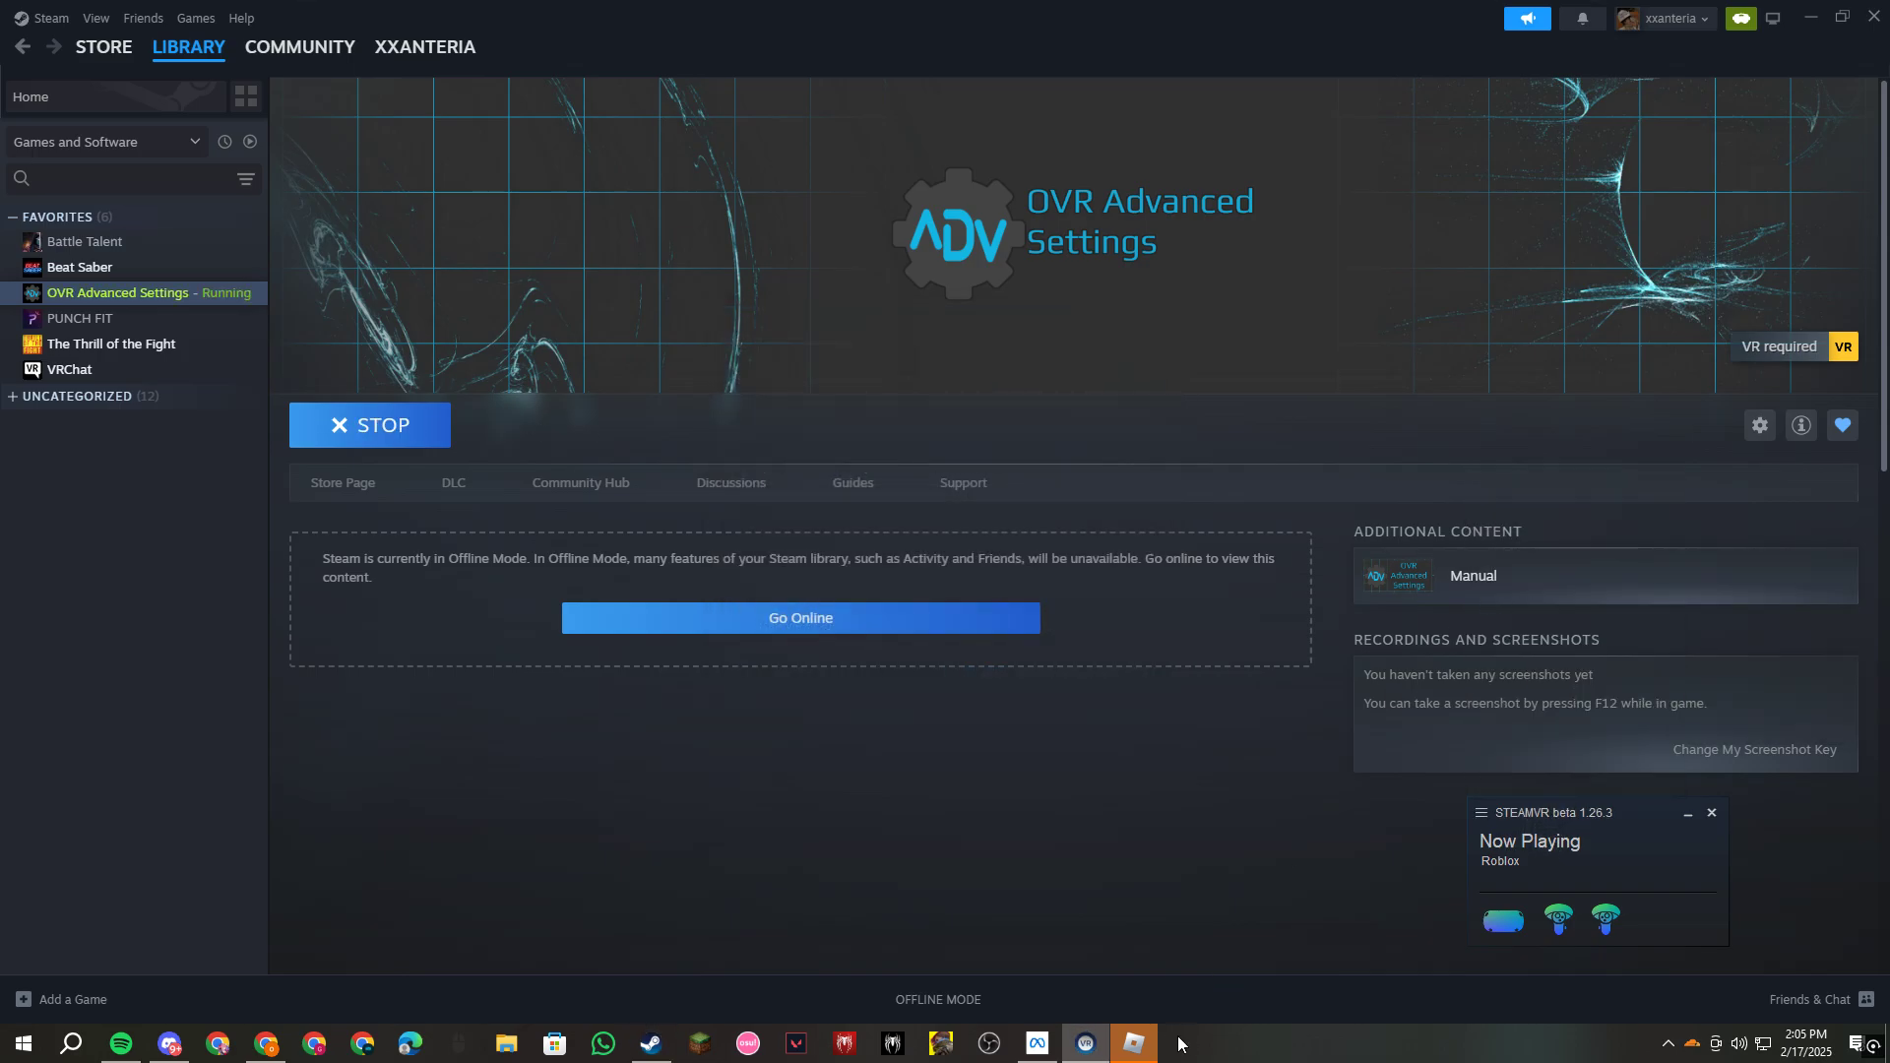
click(1523, 811)
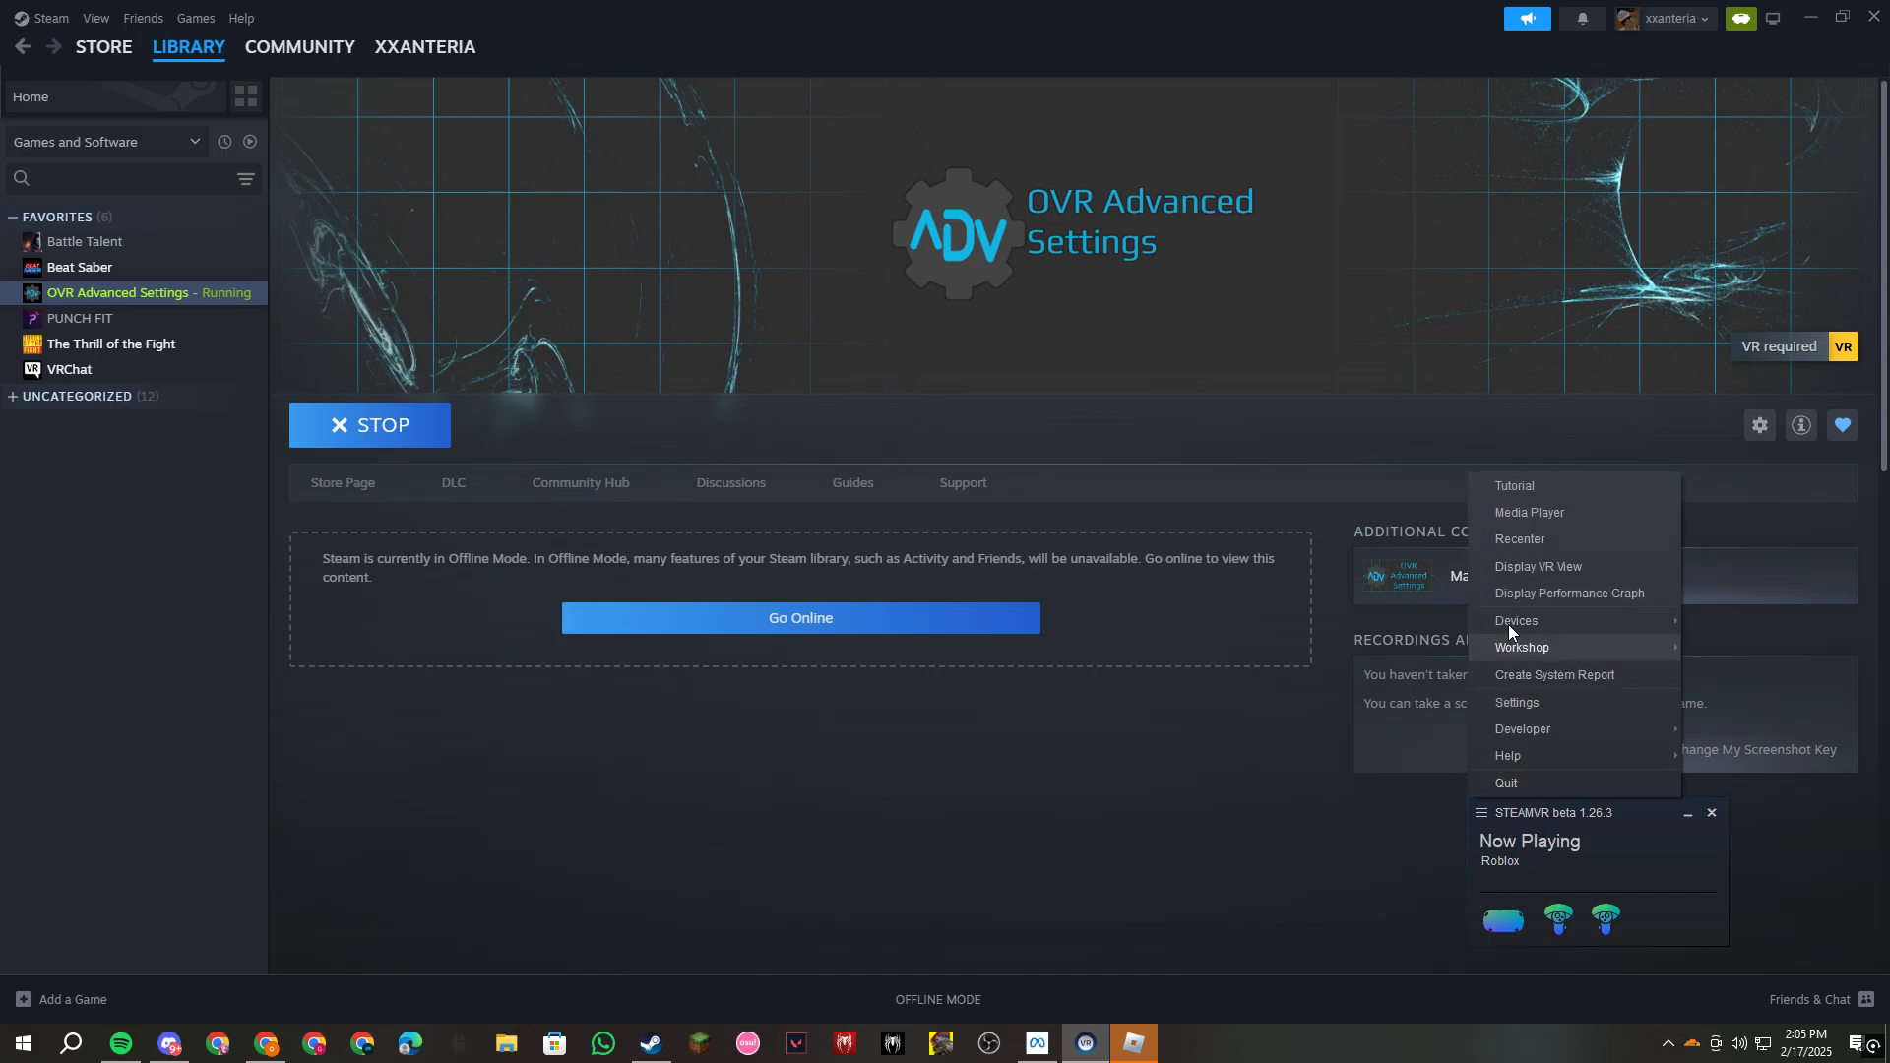
- Choose Display VR View to show the live headset scene in a desktop window
click(1520, 553)
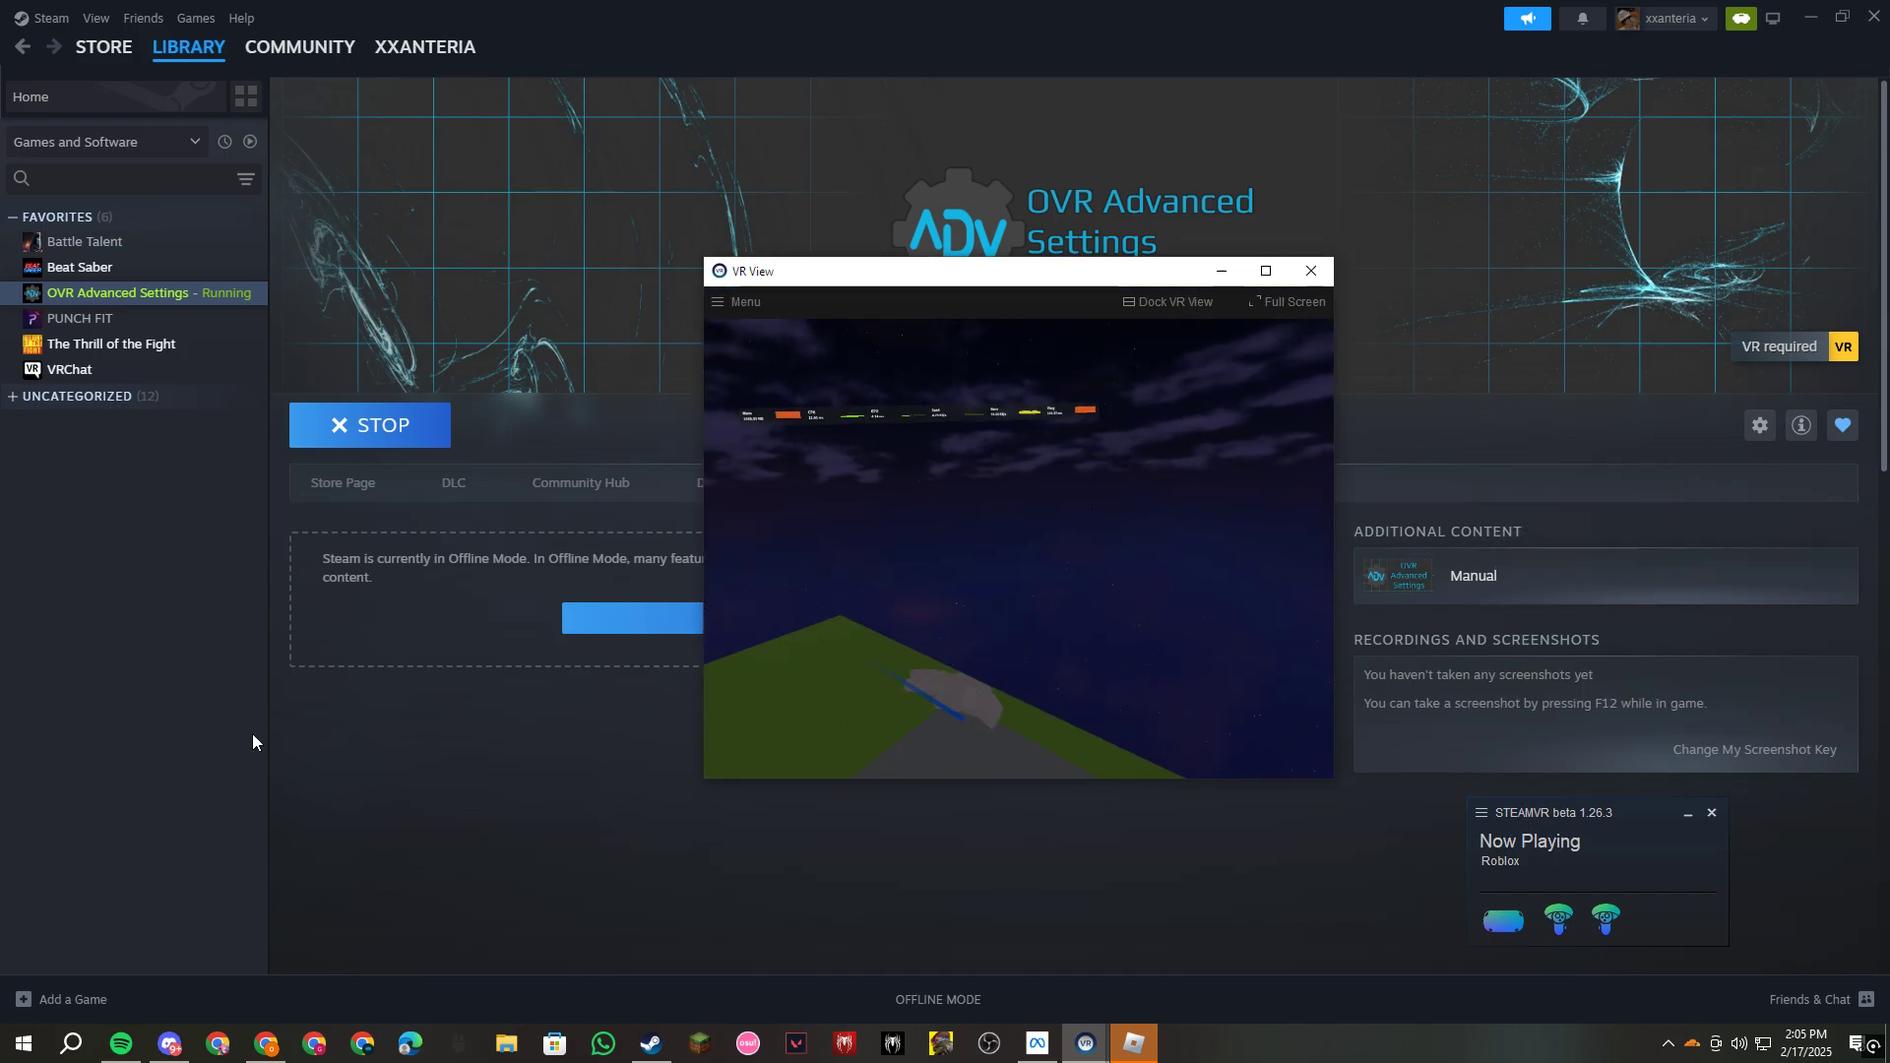